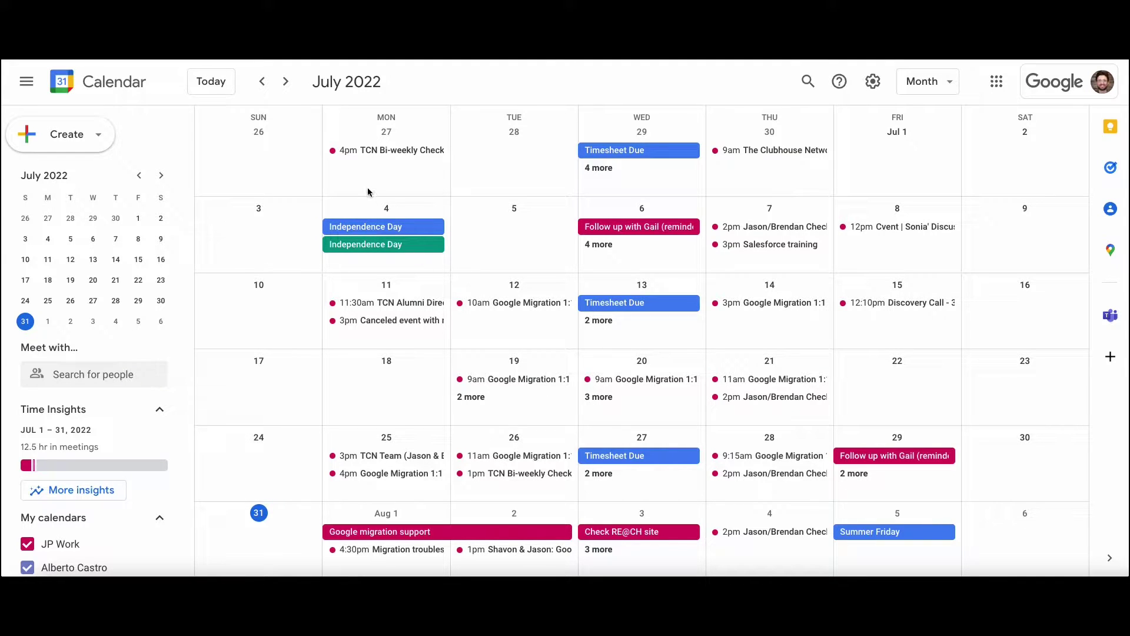
- Browse the month view ahead to February 2023 and back to November 2022, and return to today's date
{"action": "left_click", "coordinate": [286, 82]}
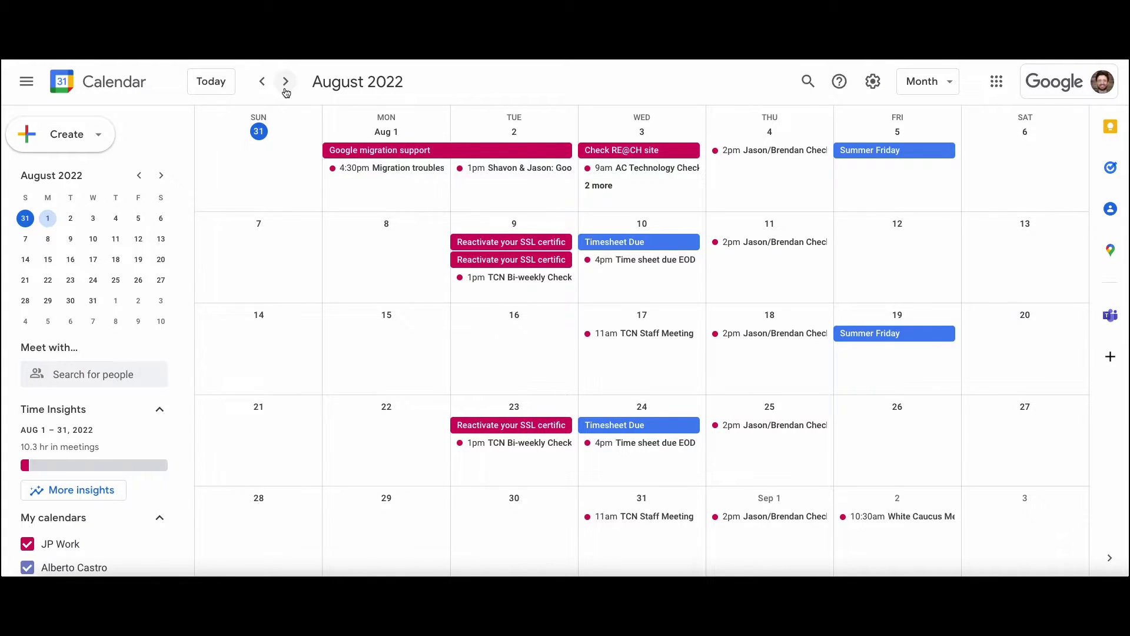
{"action": "left_click", "coordinate": [285, 88]}
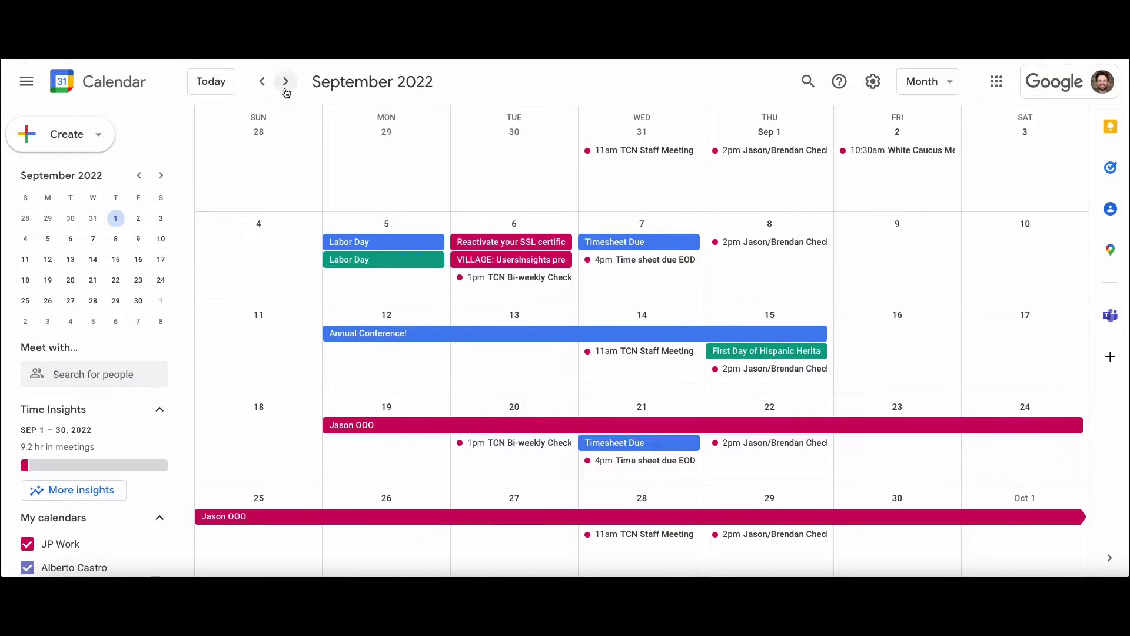
{"action": "left_click", "coordinate": [286, 88]}
{"action": "left_click", "coordinate": [286, 88]}
{"action": "left_click", "coordinate": [286, 89]}
{"action": "left_click", "coordinate": [286, 88]}
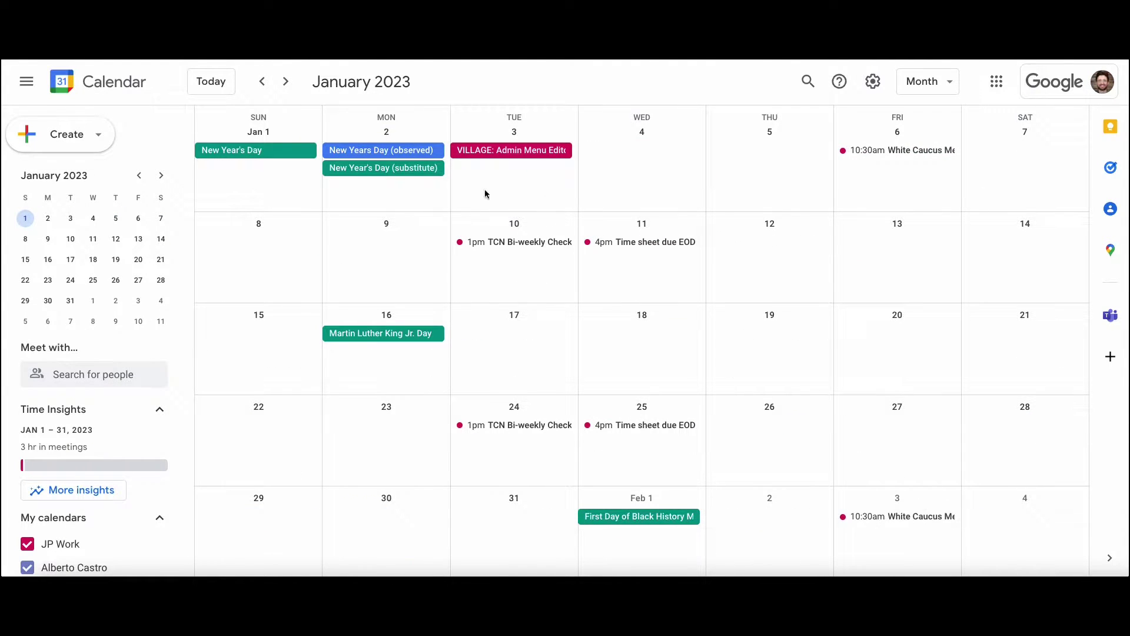
{"action": "left_click", "coordinate": [285, 86]}
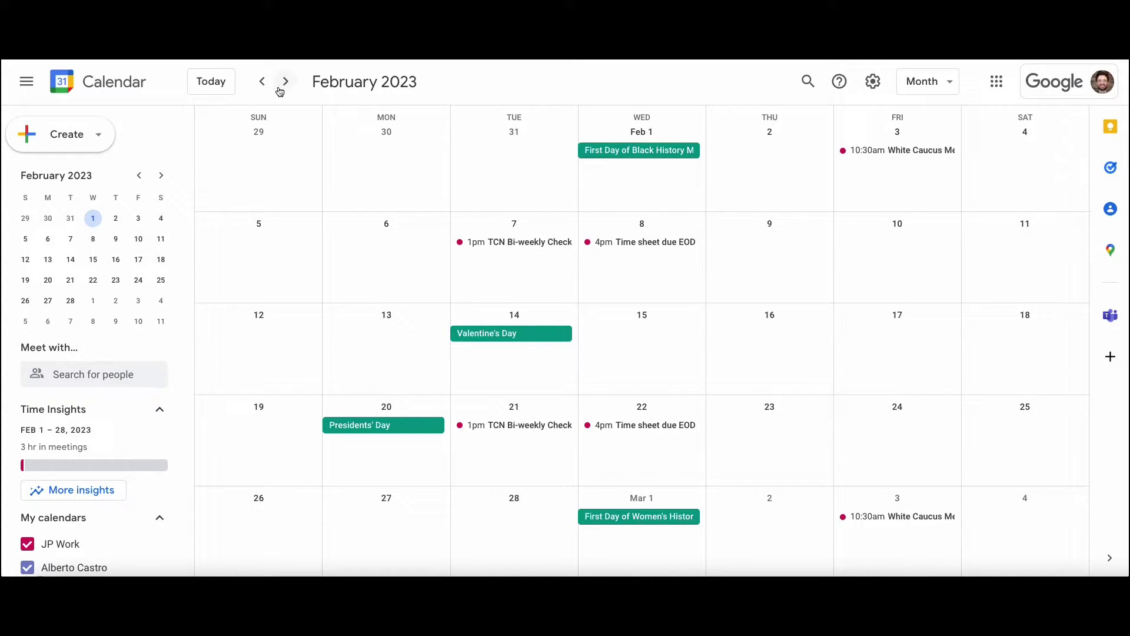
{"action": "left_click", "coordinate": [262, 82]}
{"action": "left_click", "coordinate": [261, 83]}
{"action": "left_click", "coordinate": [261, 84]}
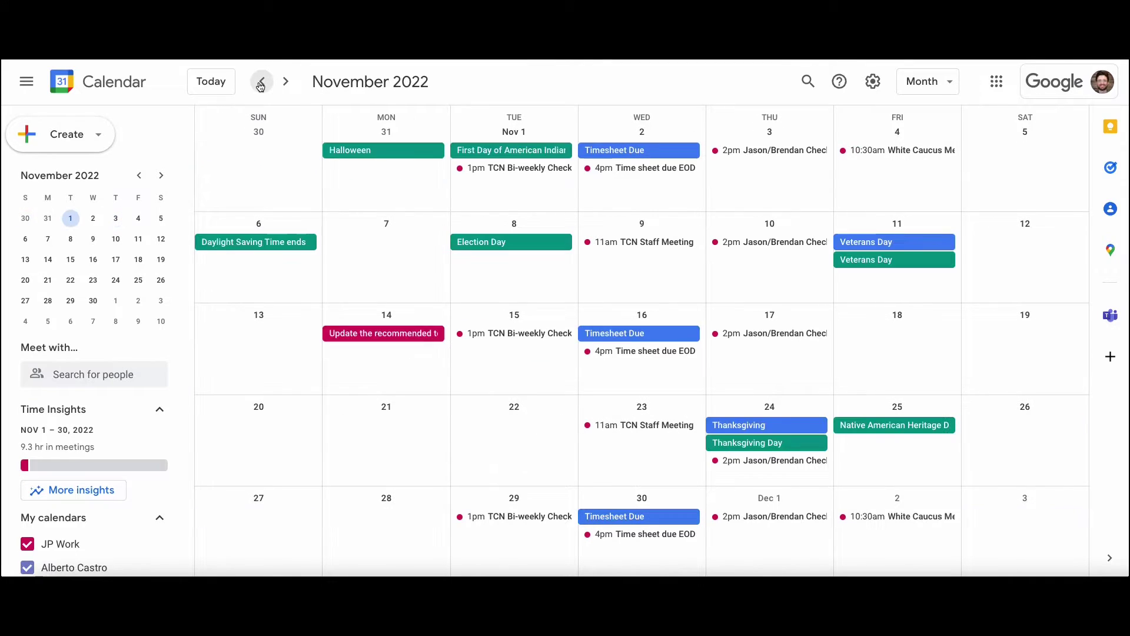
{"action": "left_click", "coordinate": [212, 82]}
- Show and hide the Learning Lab - Small and Learning Lab - Large calendars one at a time to check their events
{"action": "scroll", "coordinate": [118, 491], "scroll_direction": "down", "scroll_amount": 5}
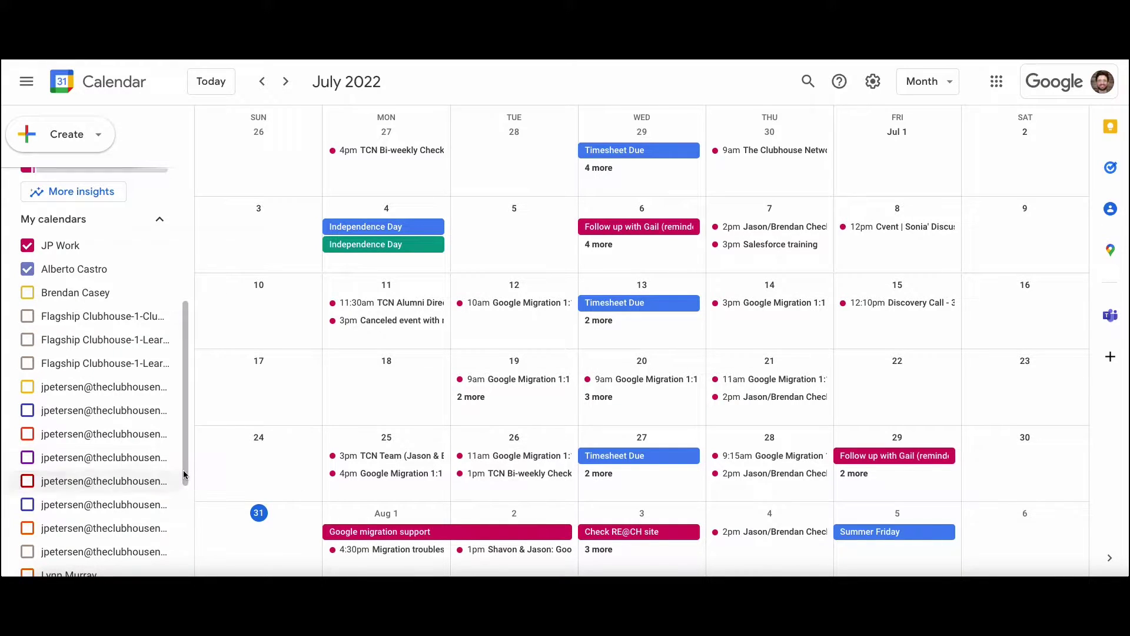
{"action": "left_click", "coordinate": [27, 458]}
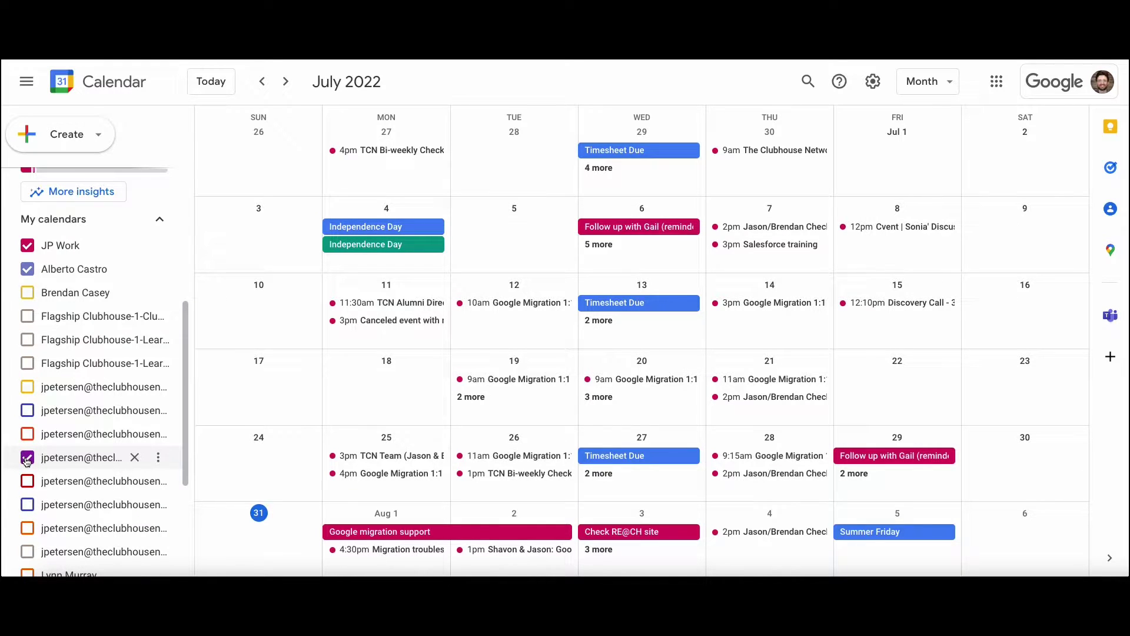
{"action": "left_click", "coordinate": [27, 458]}
{"action": "left_click", "coordinate": [27, 436]}
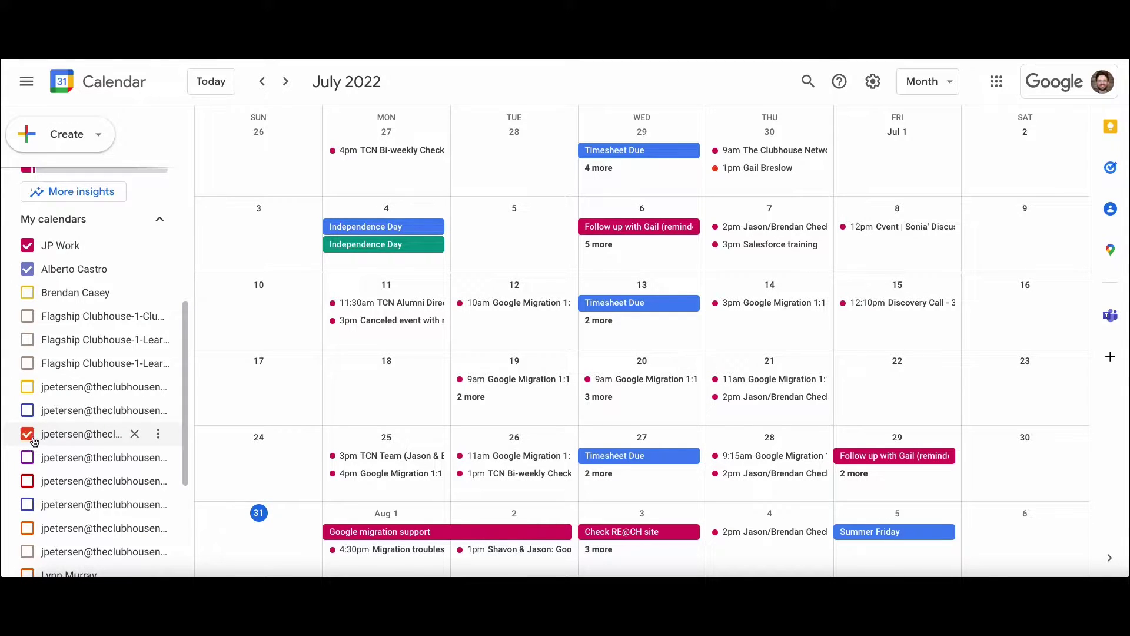
{"action": "left_click", "coordinate": [28, 436]}
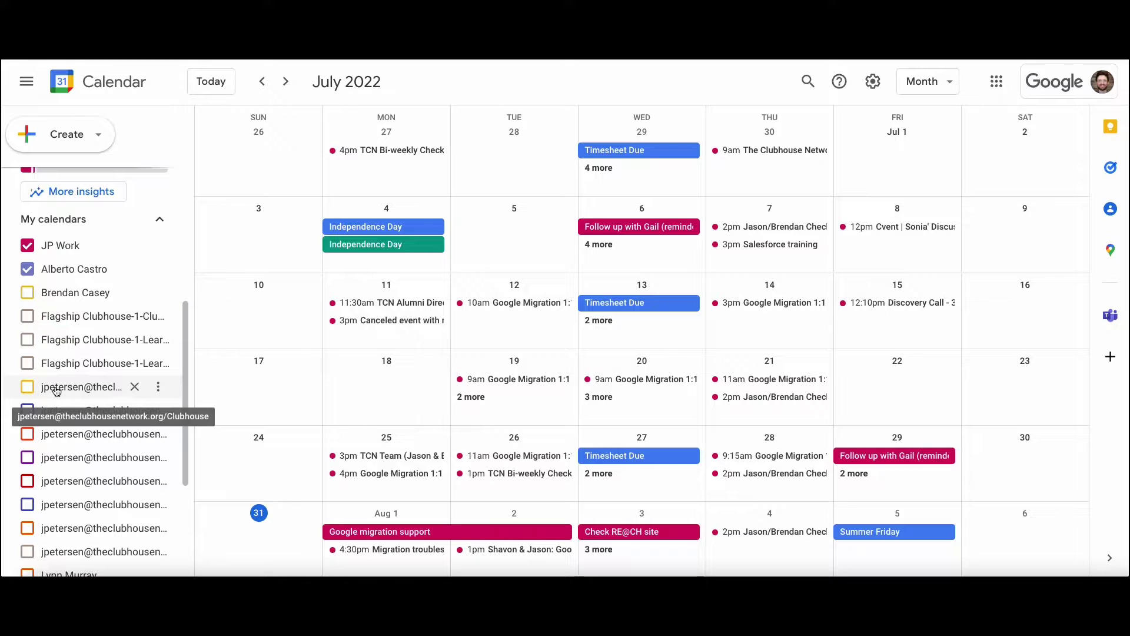
- Remove the email-prefixed Clubhouse and Executive Director Office calendars from My calendars
{"action": "left_click", "coordinate": [135, 389]}
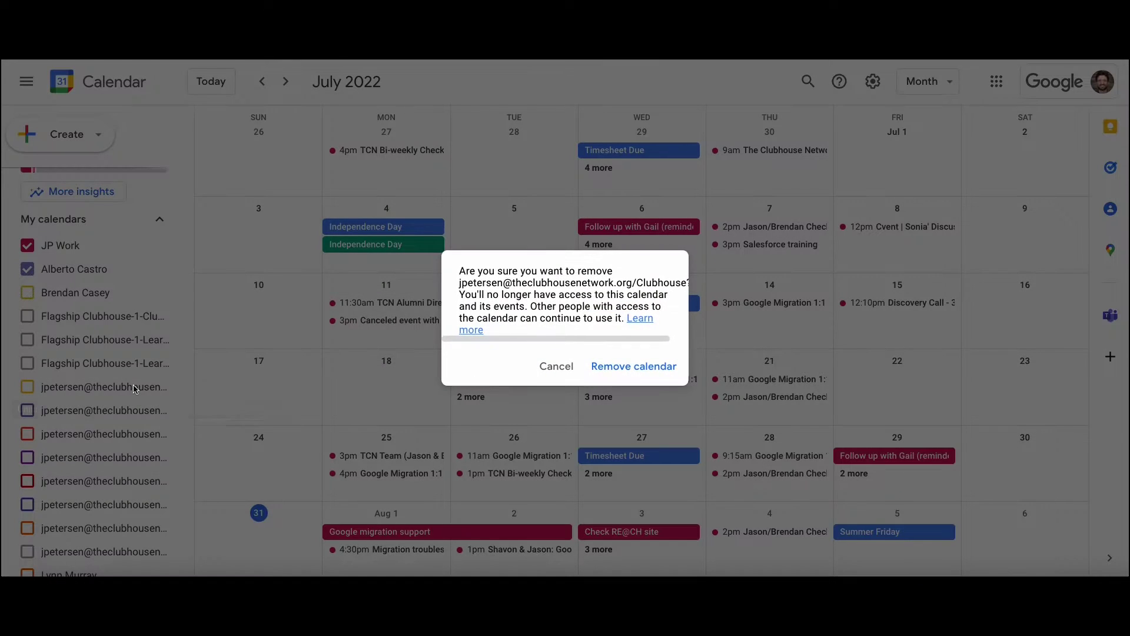
{"action": "left_click", "coordinate": [648, 368]}
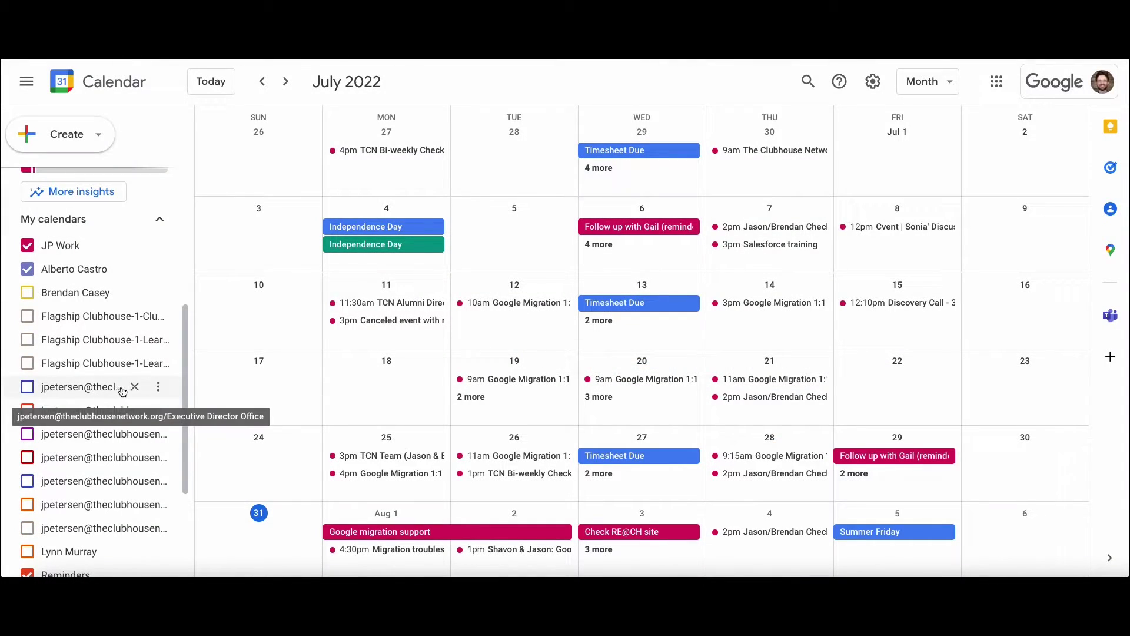
{"action": "left_click", "coordinate": [134, 386]}
{"action": "left_click", "coordinate": [638, 367]}
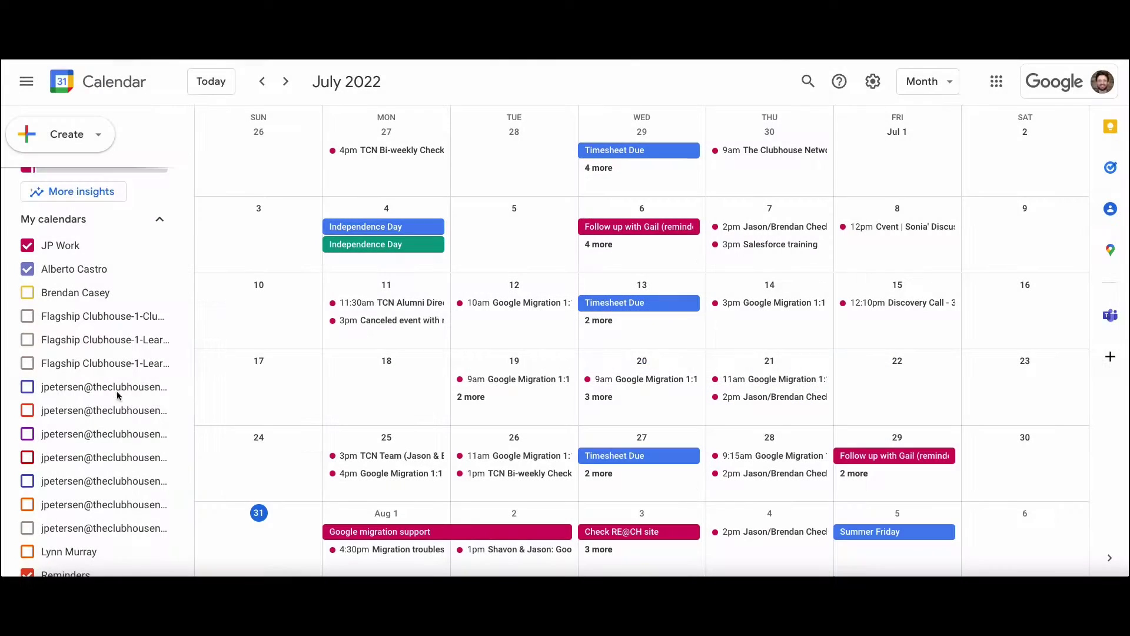
- Remove the email-prefixed Learning Lab - Large and Learning Lab - Small calendars from My calendars
{"action": "left_click", "coordinate": [134, 387]}
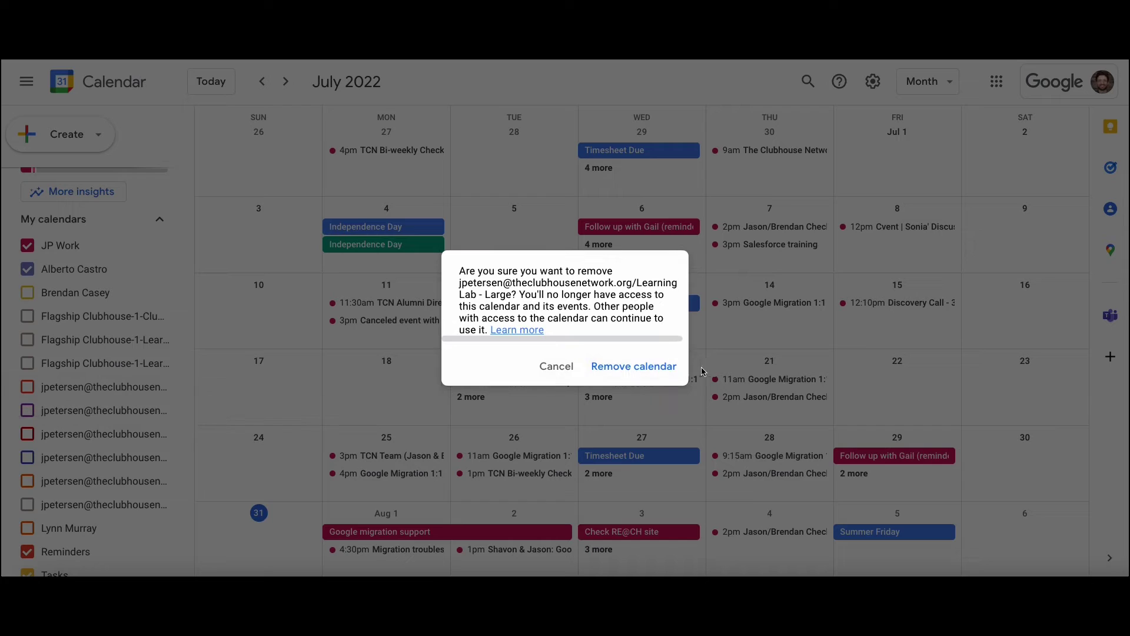
{"action": "left_click", "coordinate": [669, 370]}
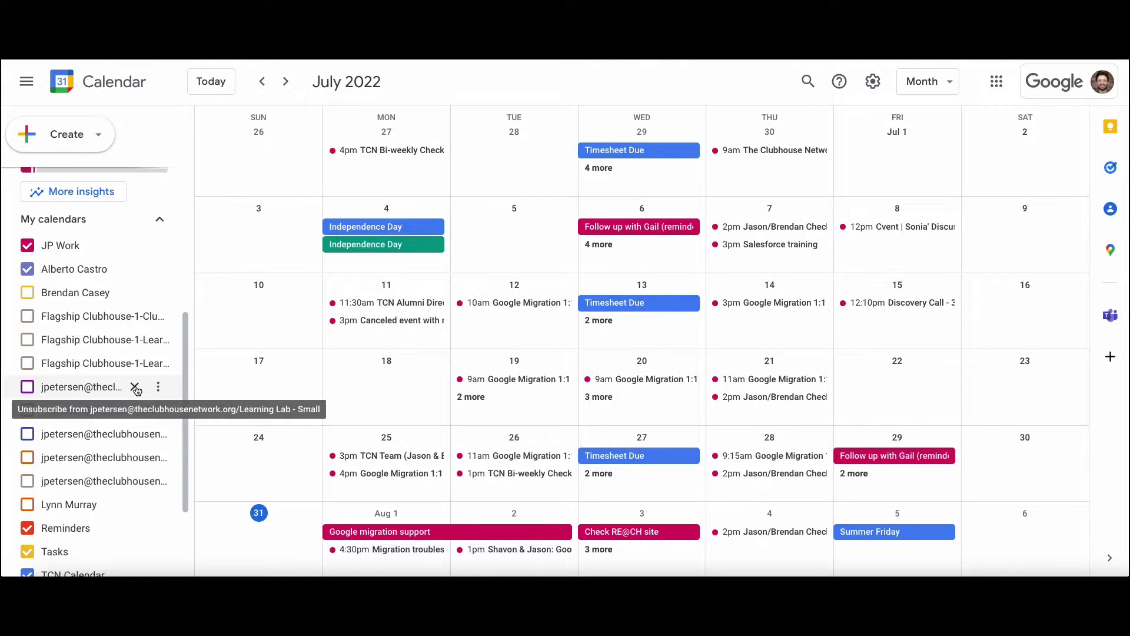
{"action": "left_click", "coordinate": [135, 386]}
{"action": "left_click", "coordinate": [643, 366]}
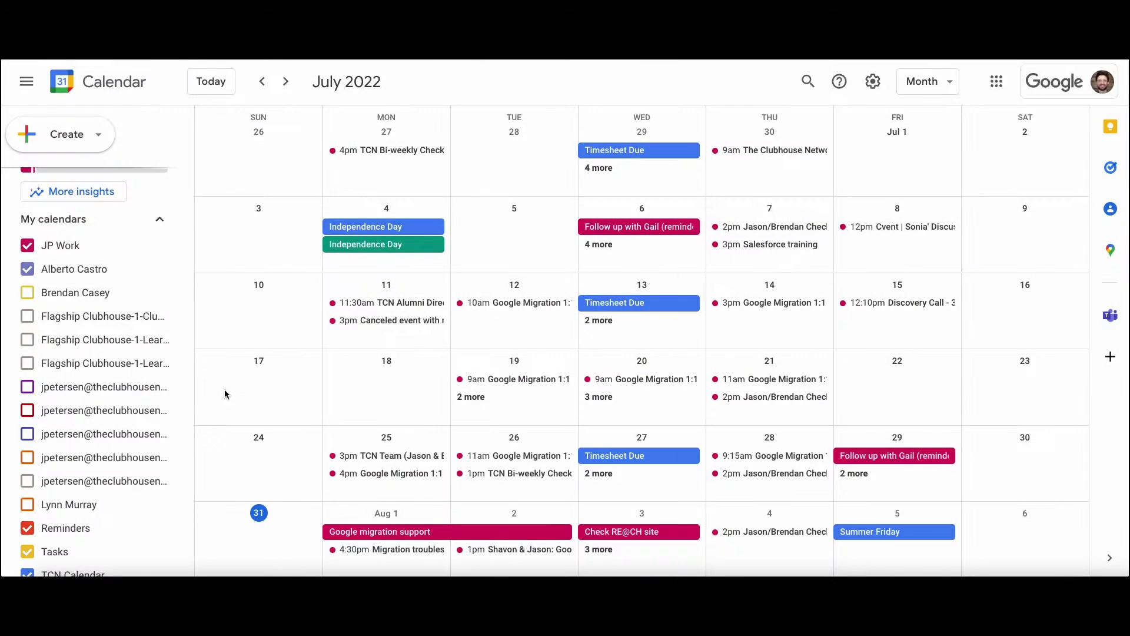
- Remove the email-prefixed Play and Purpose calendars from My calendars
{"action": "left_click", "coordinate": [134, 387]}
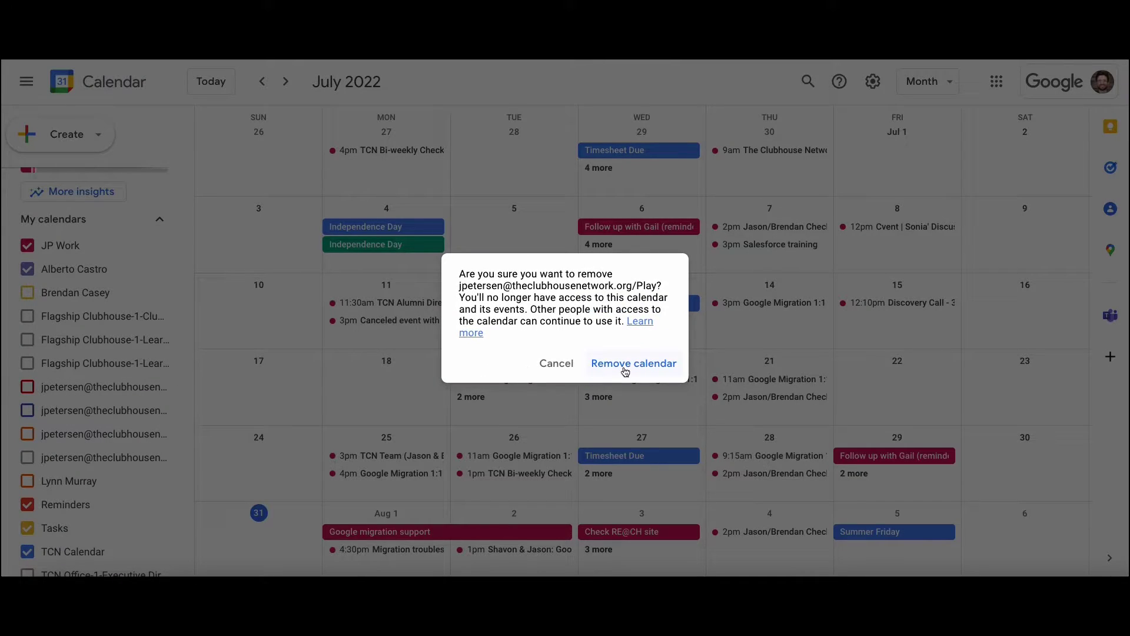
{"action": "left_click", "coordinate": [660, 367]}
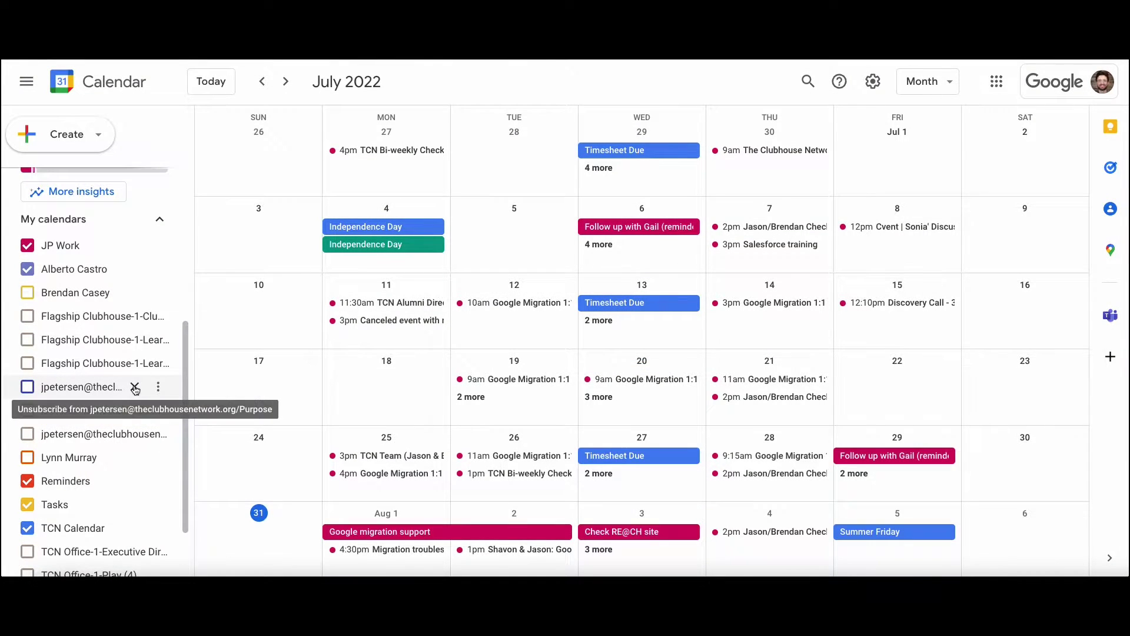
{"action": "left_click", "coordinate": [134, 386]}
{"action": "left_click", "coordinate": [660, 374]}
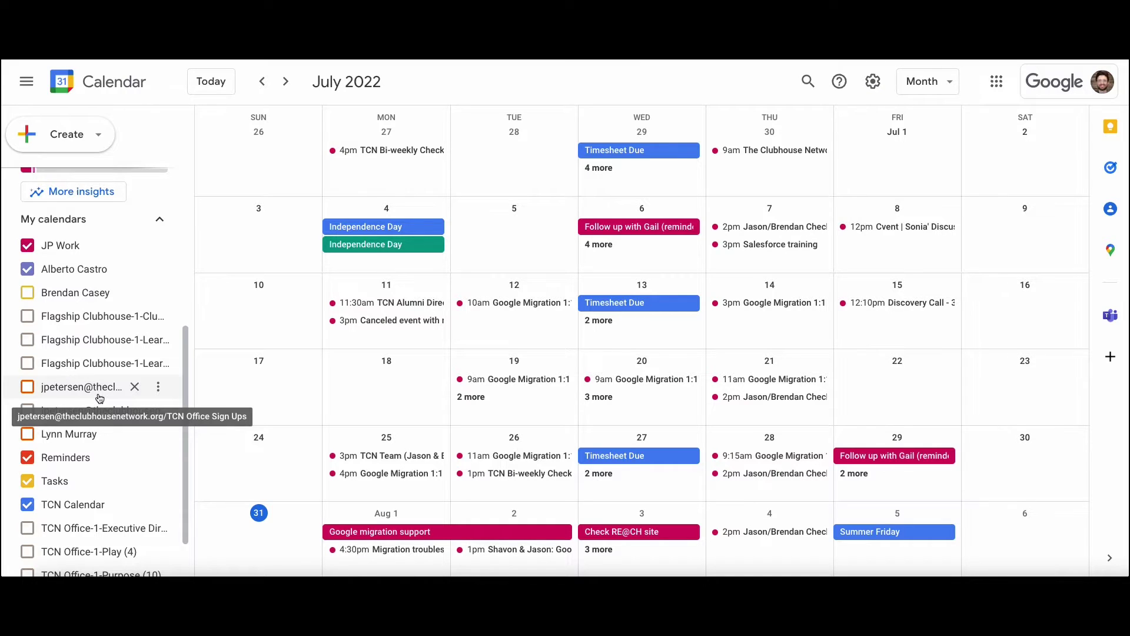
- Briefly show the TCN Office Sign Ups calendar to check its events, and remove it from My calendars
{"action": "left_click", "coordinate": [26, 389]}
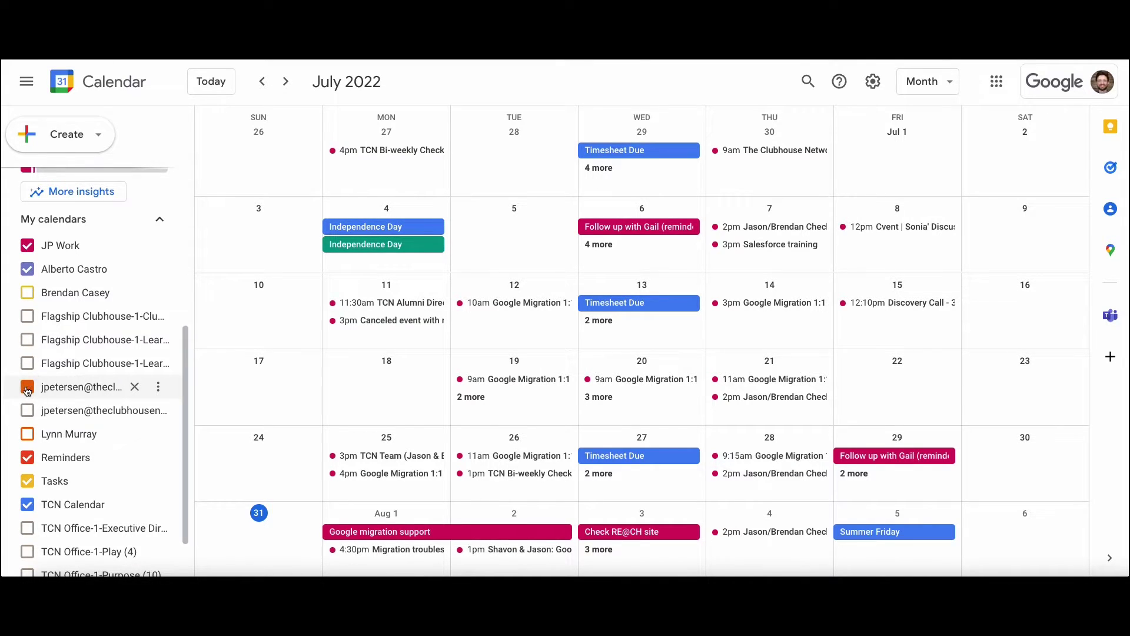
{"action": "left_click", "coordinate": [26, 389]}
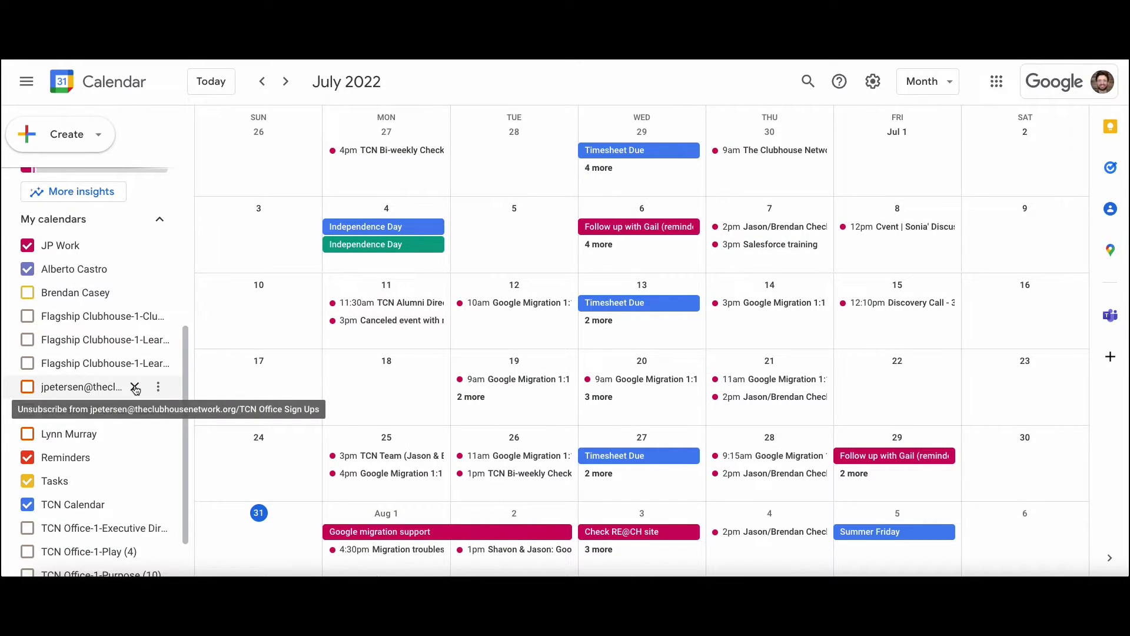
{"action": "left_click", "coordinate": [134, 388]}
{"action": "left_click", "coordinate": [642, 367]}
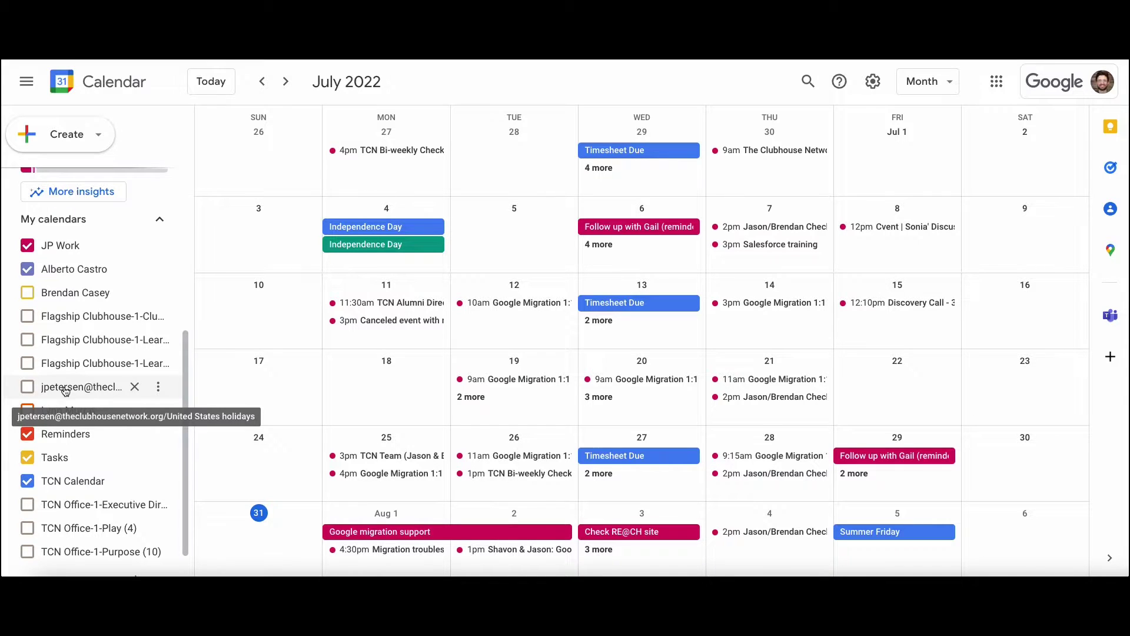
- Briefly show the email-prefixed United States holidays calendar to check its events, and remove it from My calendars
{"action": "left_click", "coordinate": [28, 387]}
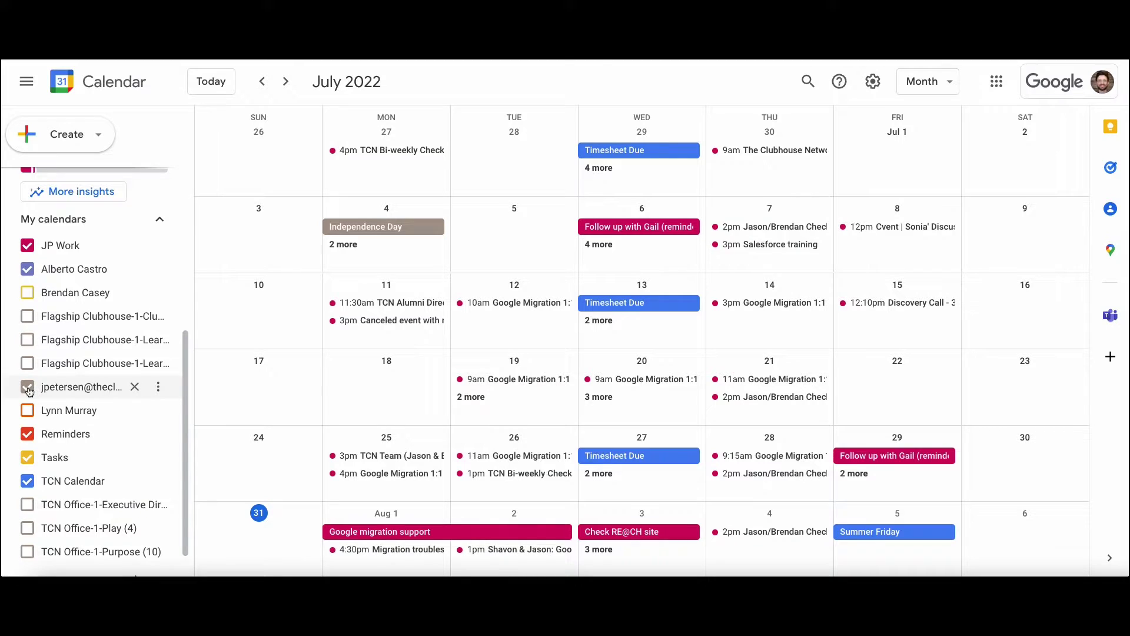
{"action": "left_click", "coordinate": [28, 387]}
{"action": "scroll", "coordinate": [36, 391], "scroll_direction": "down", "scroll_amount": 1}
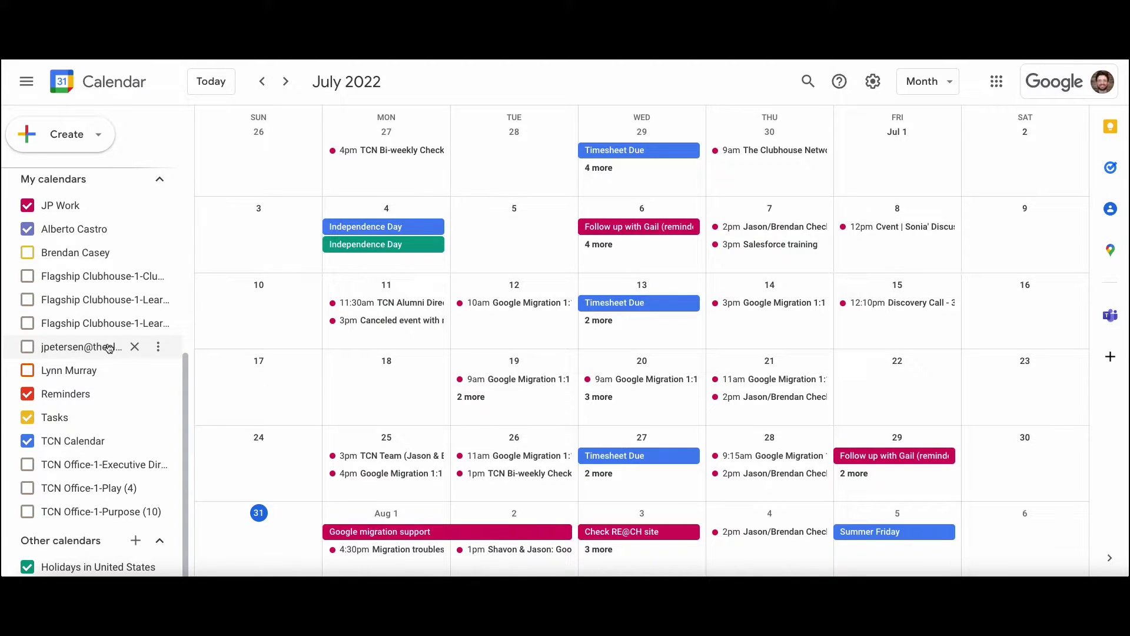
{"action": "left_click", "coordinate": [136, 349]}
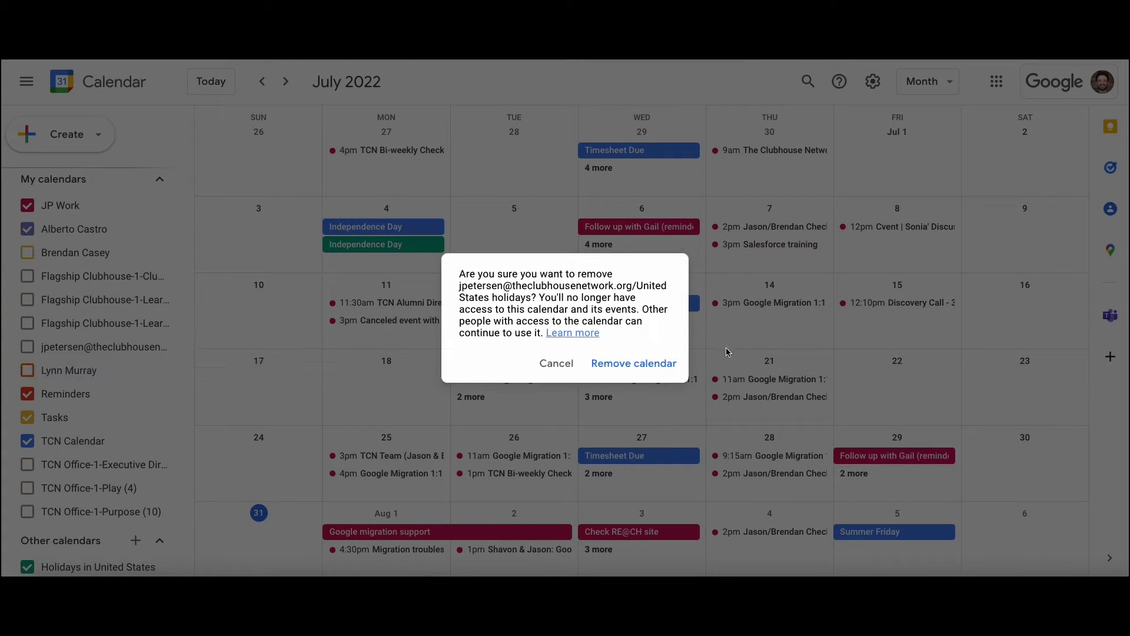
{"action": "left_click", "coordinate": [656, 365]}
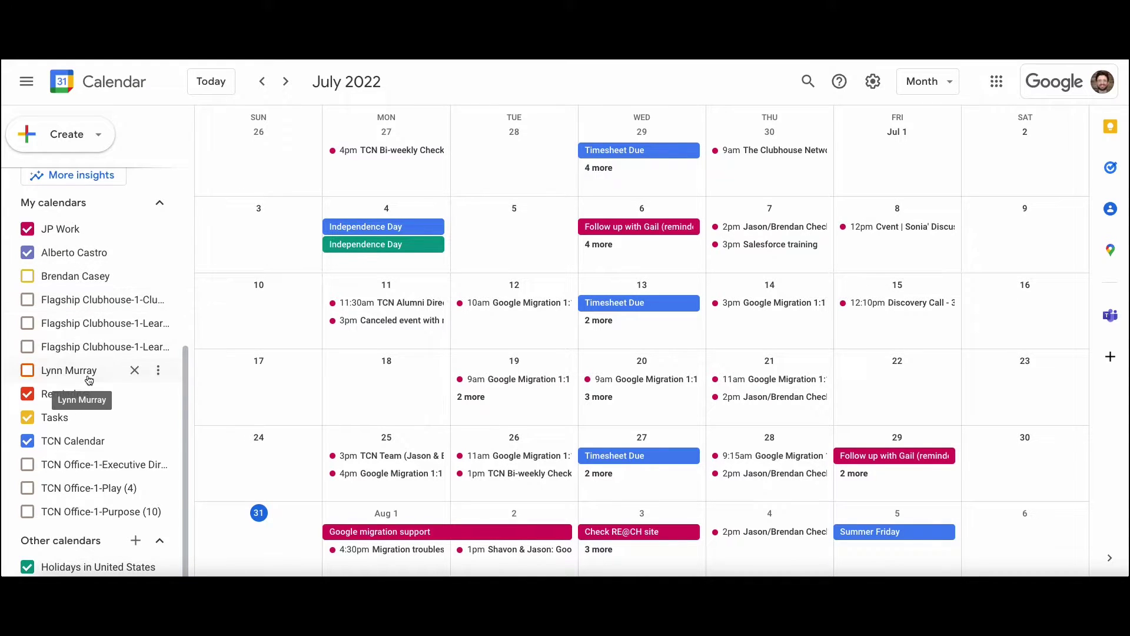
- Subscribe to a colleague's calendar by searching for the colleague's first name and choosing the matching person
{"action": "scroll", "coordinate": [89, 389], "scroll_direction": "up", "scroll_amount": 1}
{"action": "scroll", "coordinate": [89, 370], "scroll_direction": "down", "scroll_amount": 1}
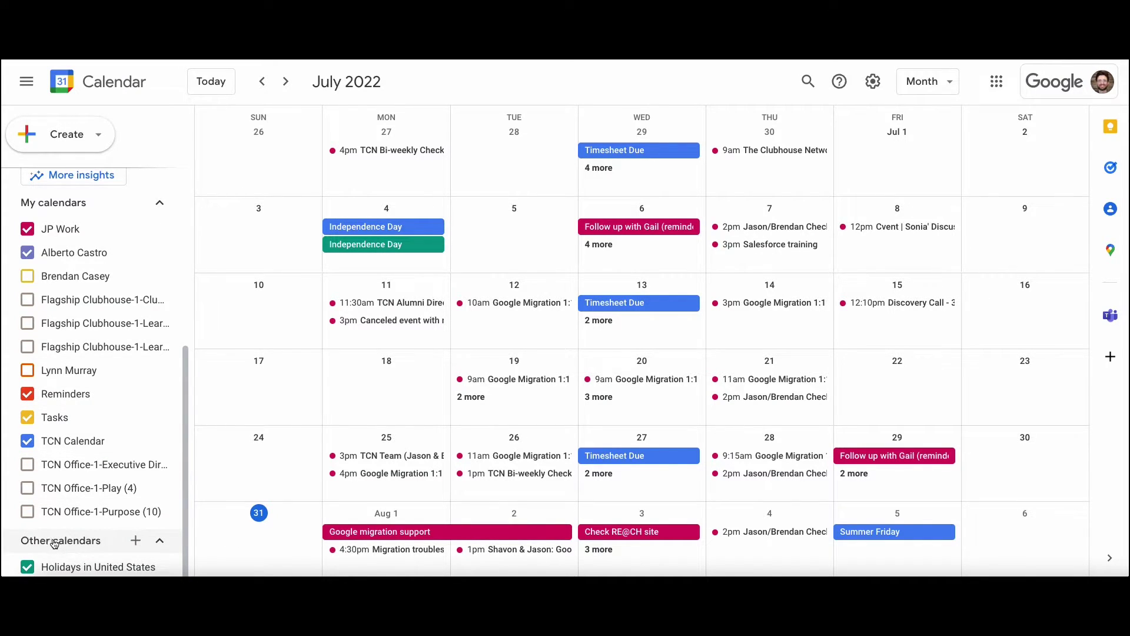
{"action": "left_click", "coordinate": [137, 542]}
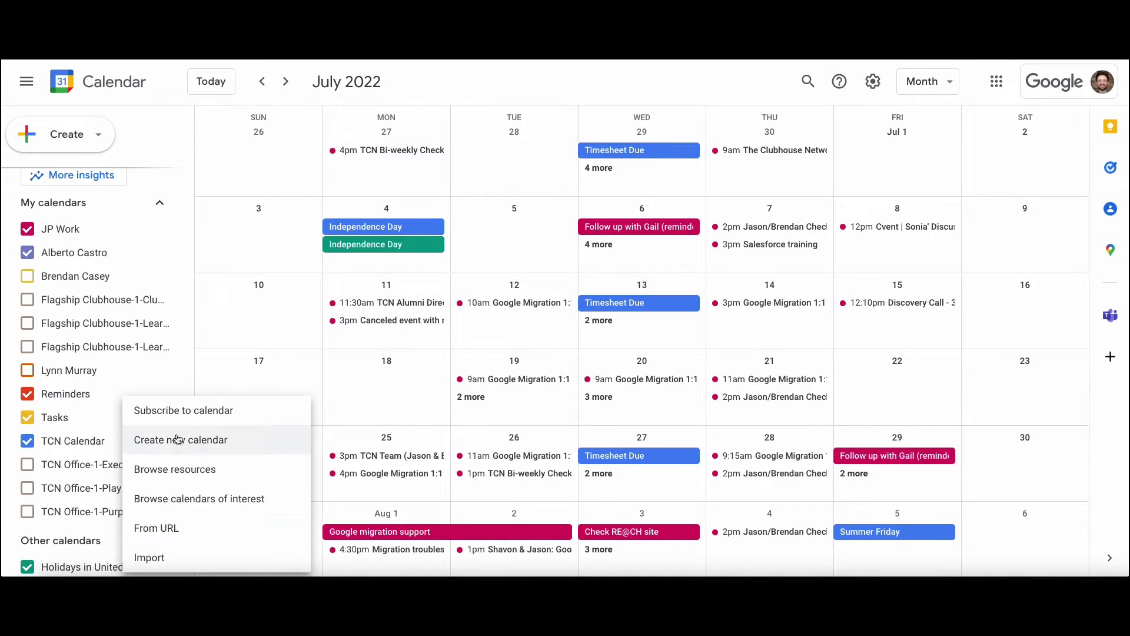
{"action": "left_click", "coordinate": [215, 419]}
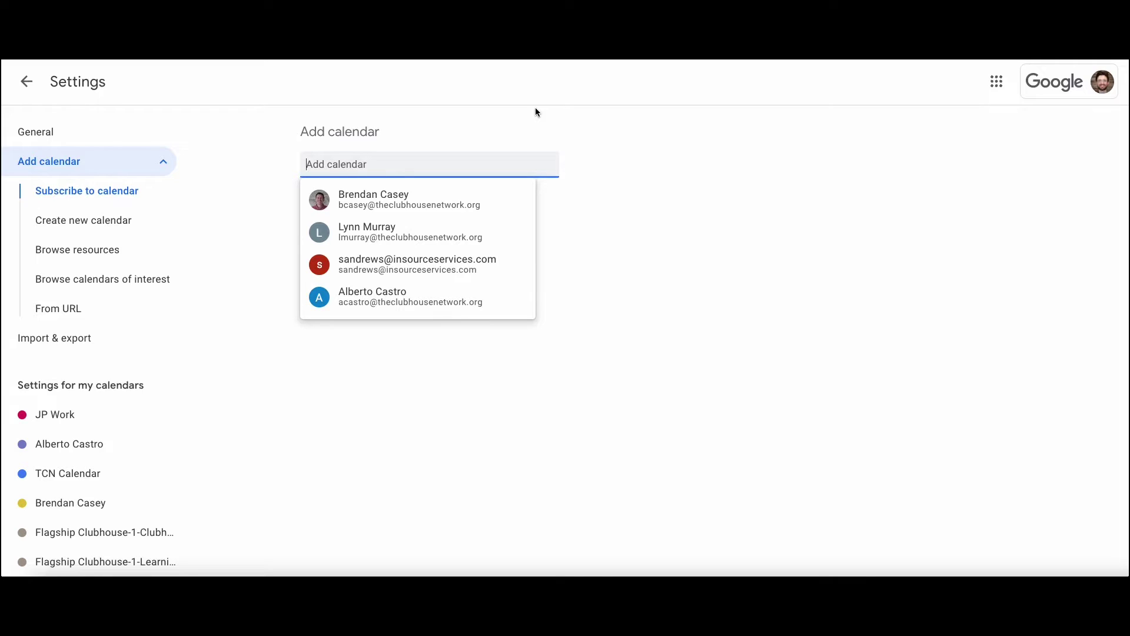
{"action": "type", "text": "rene"}
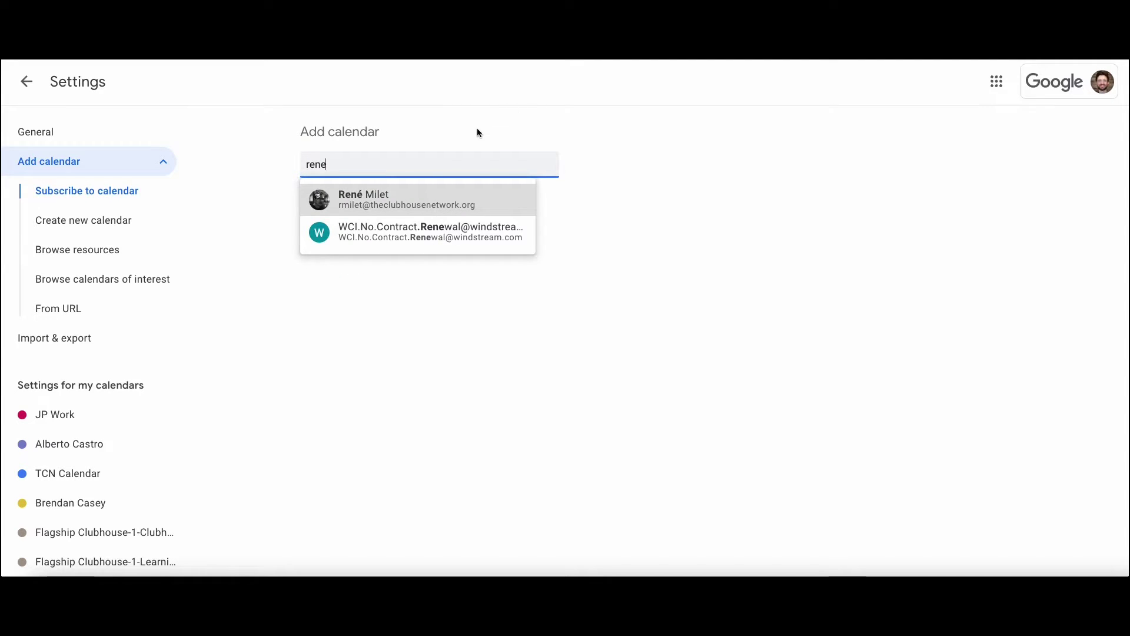
{"action": "left_click", "coordinate": [403, 205]}
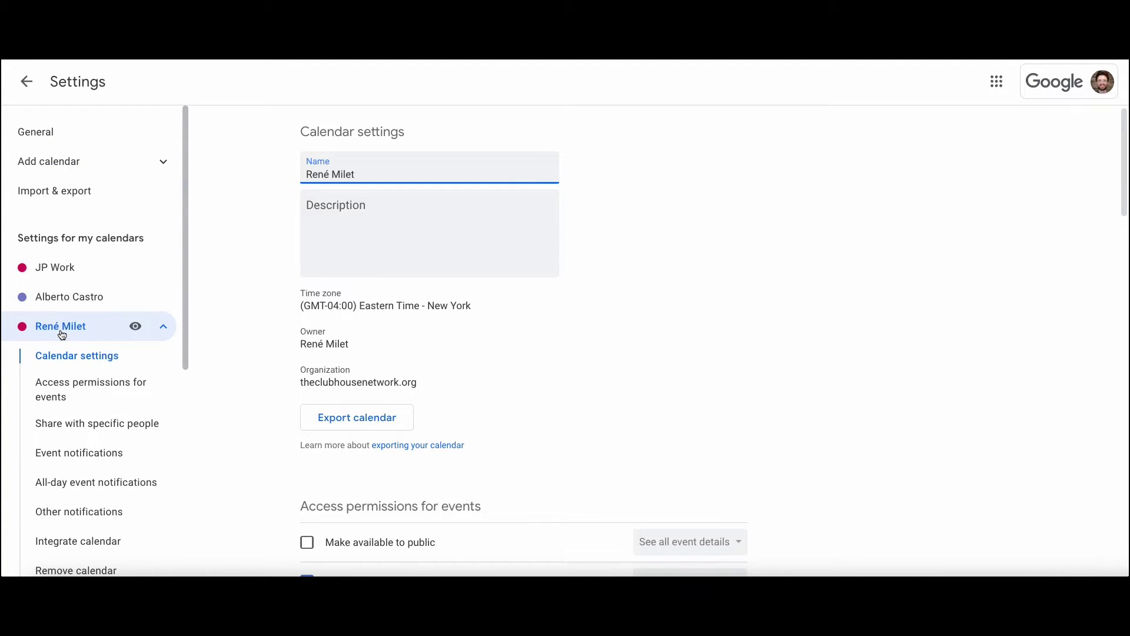
- Review the colleague's calendar settings, including access permissions, notifications and integration, and return to the month view
{"action": "scroll", "coordinate": [772, 365], "scroll_direction": "down", "scroll_amount": 6}
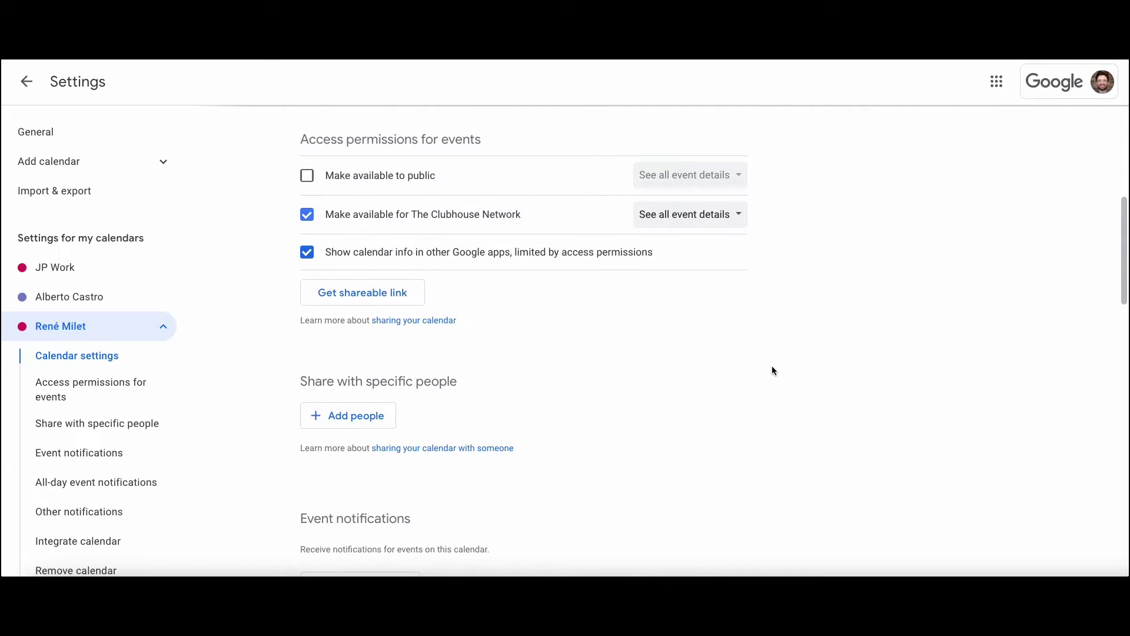
{"action": "scroll", "coordinate": [624, 362], "scroll_direction": "down", "scroll_amount": 13}
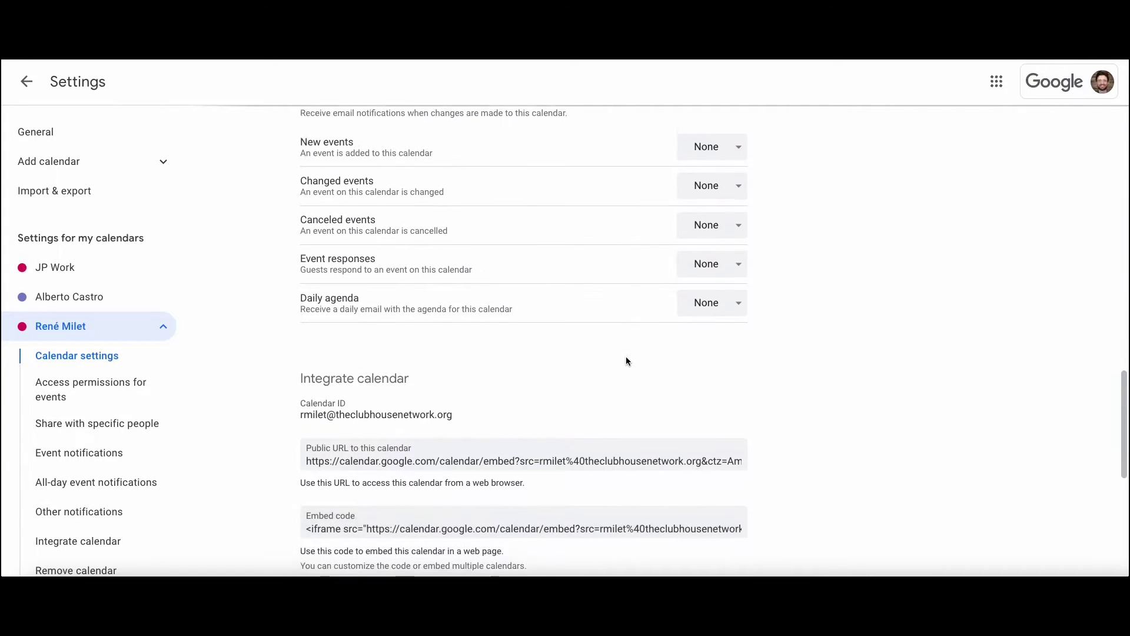
{"action": "scroll", "coordinate": [848, 373], "scroll_direction": "down", "scroll_amount": 6}
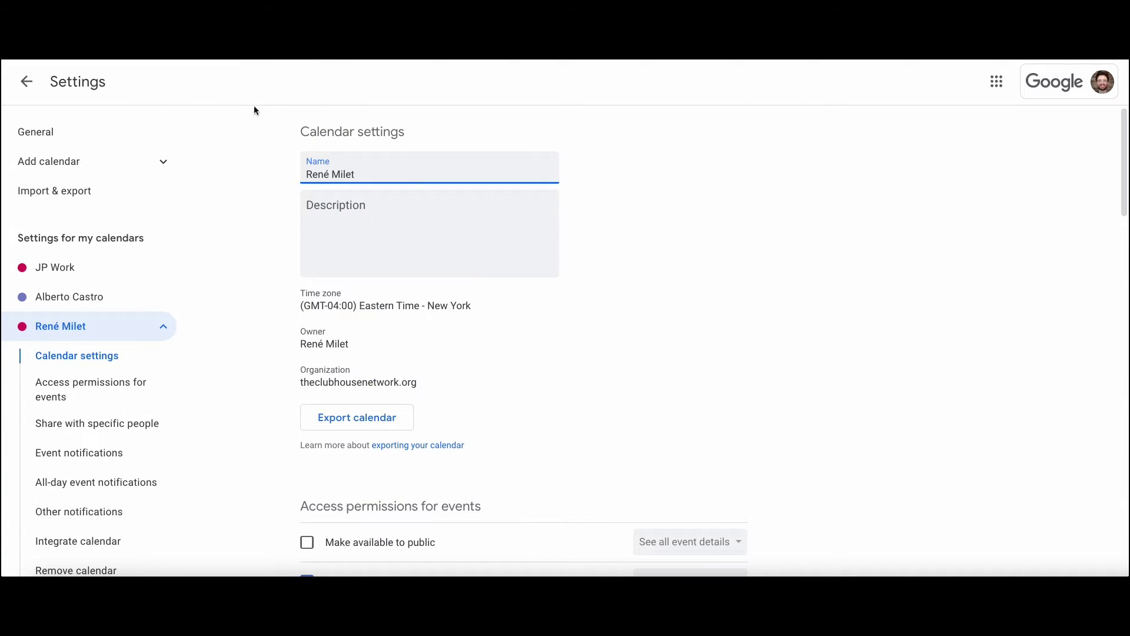
{"action": "left_click", "coordinate": [22, 83]}
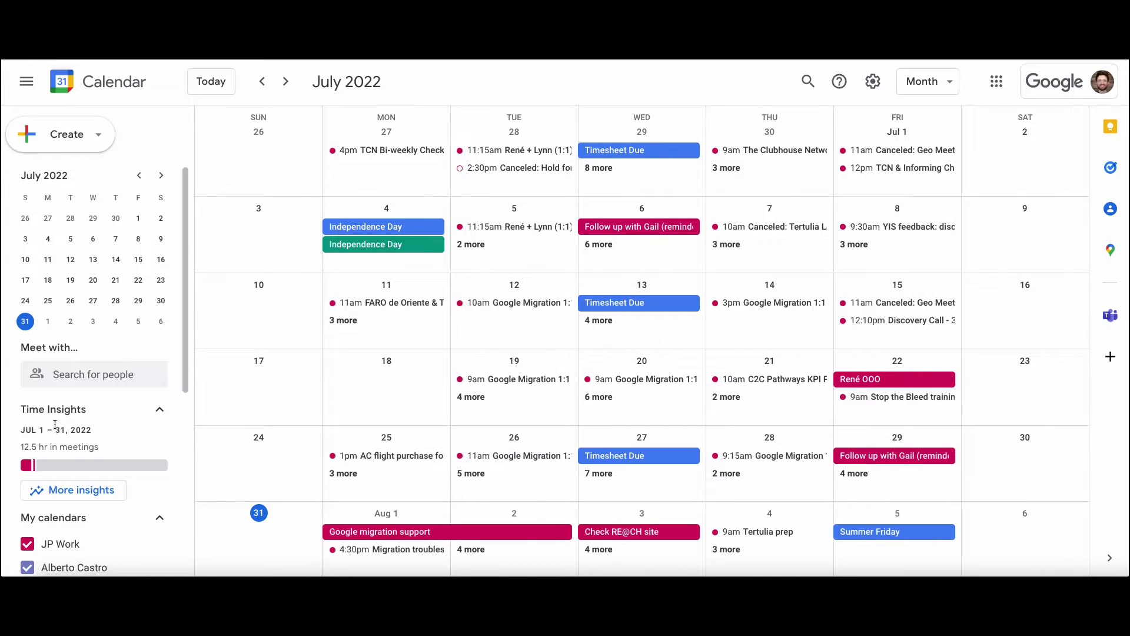
- Change the subscribed colleague's calendar color to light green and hide its events from the month view
{"action": "scroll", "coordinate": [112, 412], "scroll_direction": "down", "scroll_amount": 5}
{"action": "scroll", "coordinate": [110, 358], "scroll_direction": "down", "scroll_amount": 1}
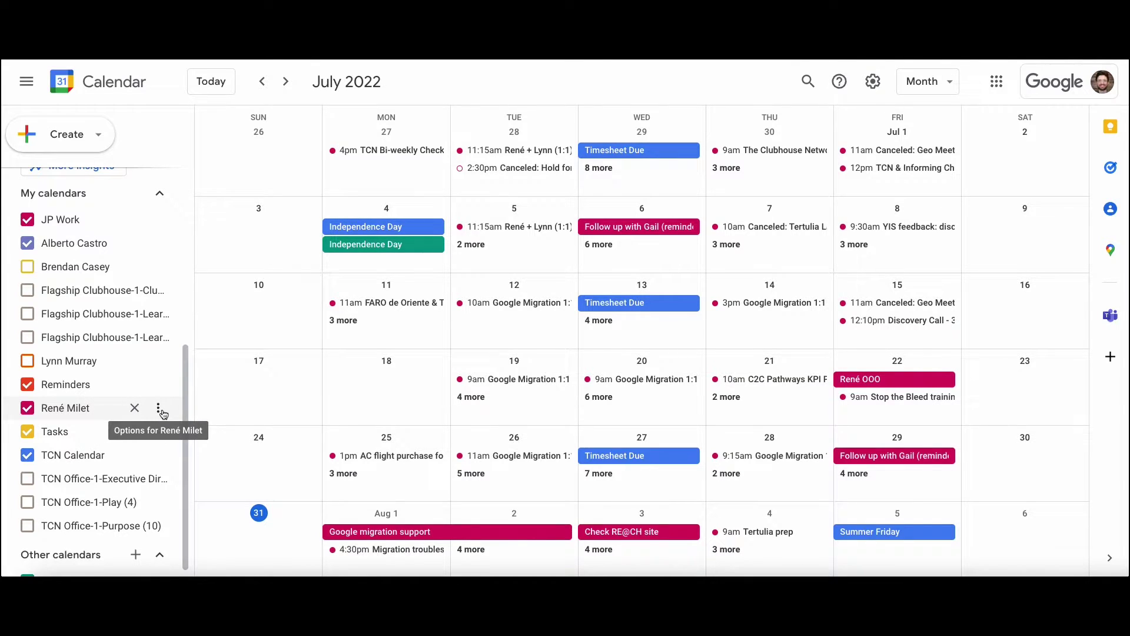
{"action": "left_click", "coordinate": [159, 410]}
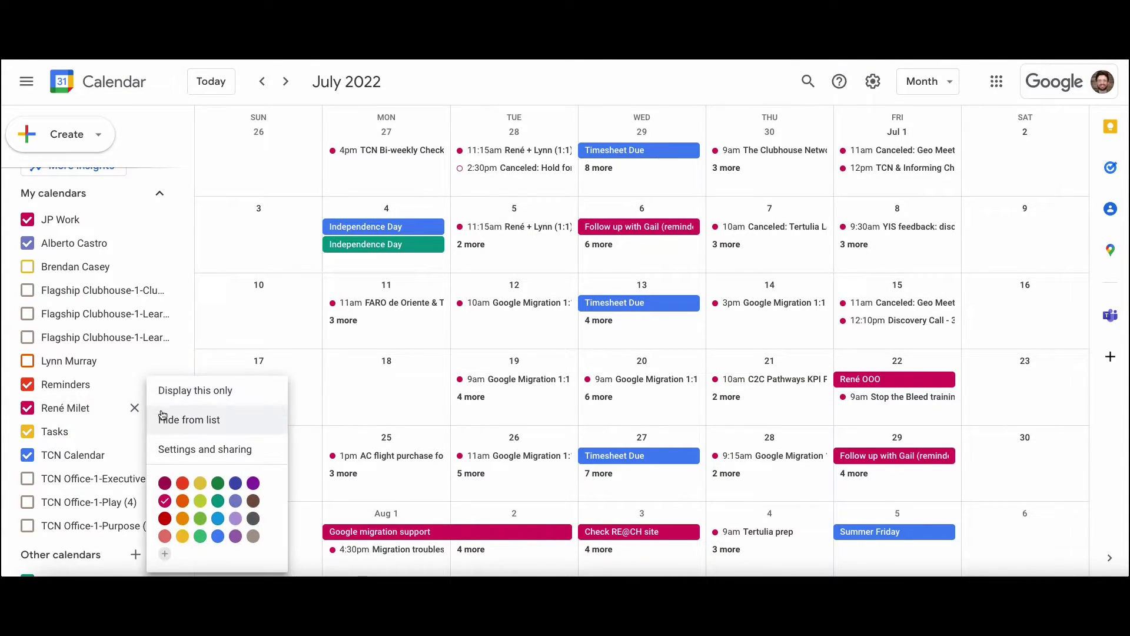
{"action": "left_click", "coordinate": [202, 519]}
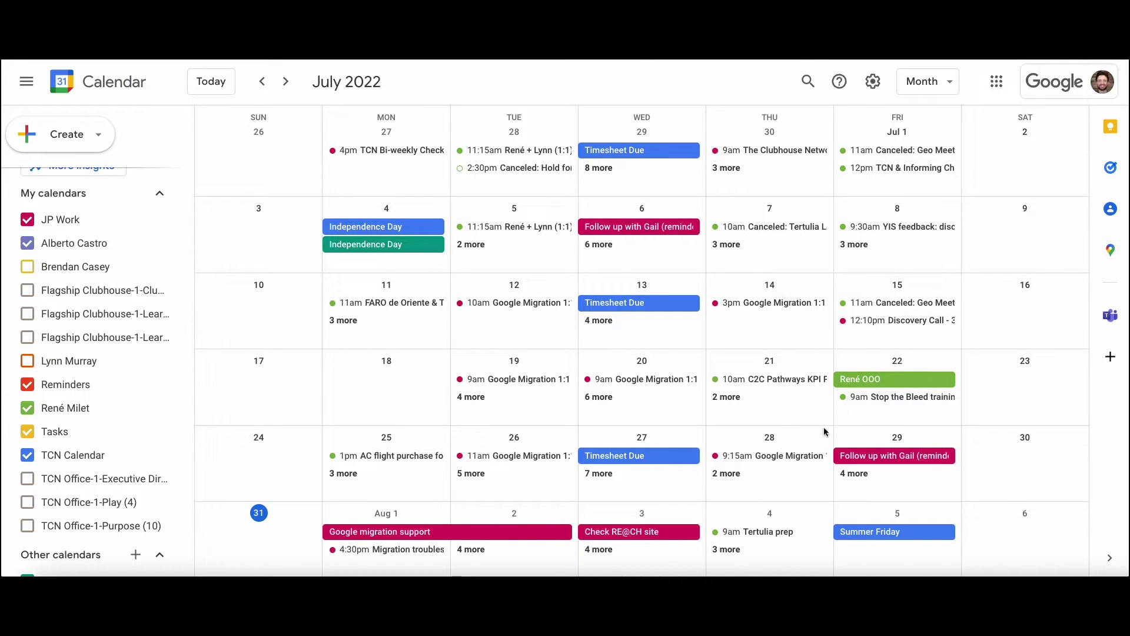
{"action": "left_click", "coordinate": [28, 409]}
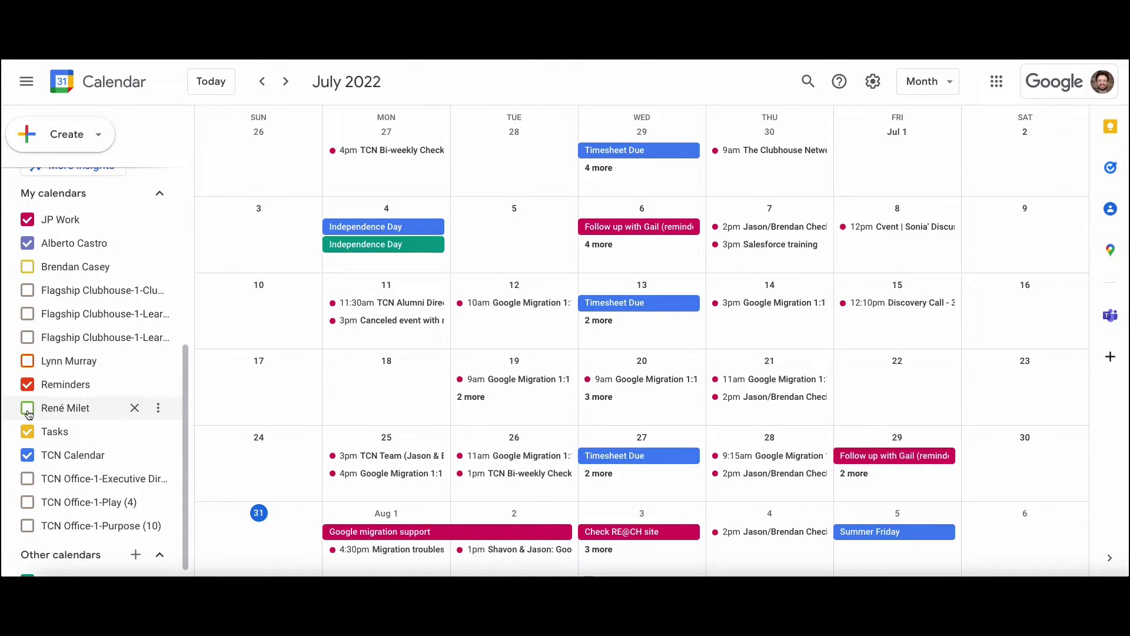
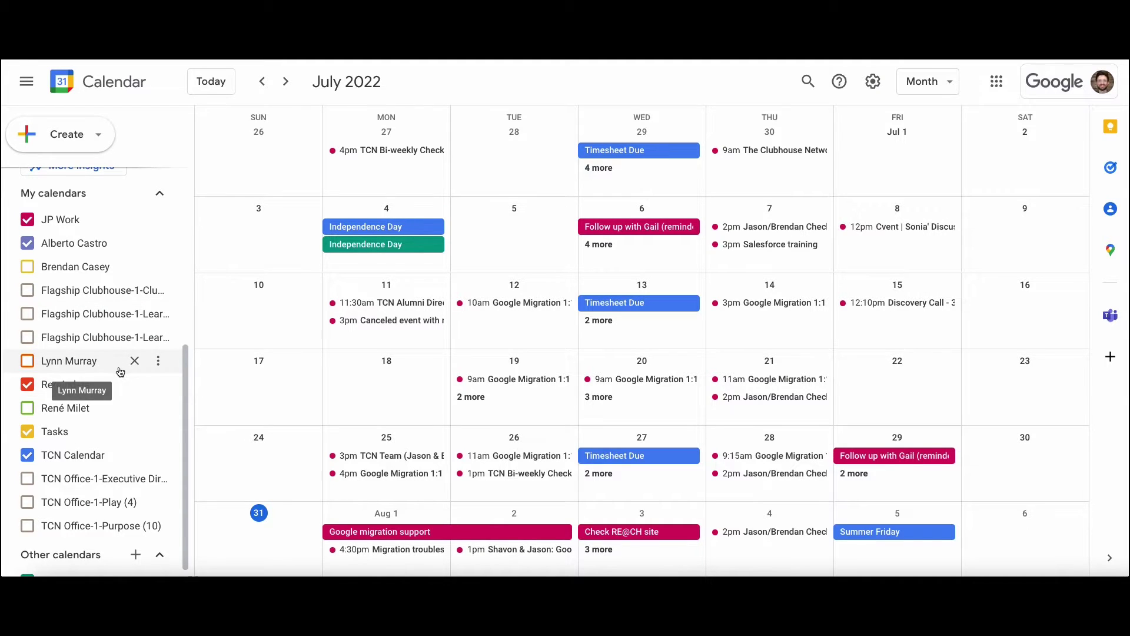
- Start a new event and list the bookable rooms in the TCN Office and Flagship Clubhouse buildings
{"action": "scroll", "coordinate": [117, 379], "scroll_direction": "up", "scroll_amount": 3}
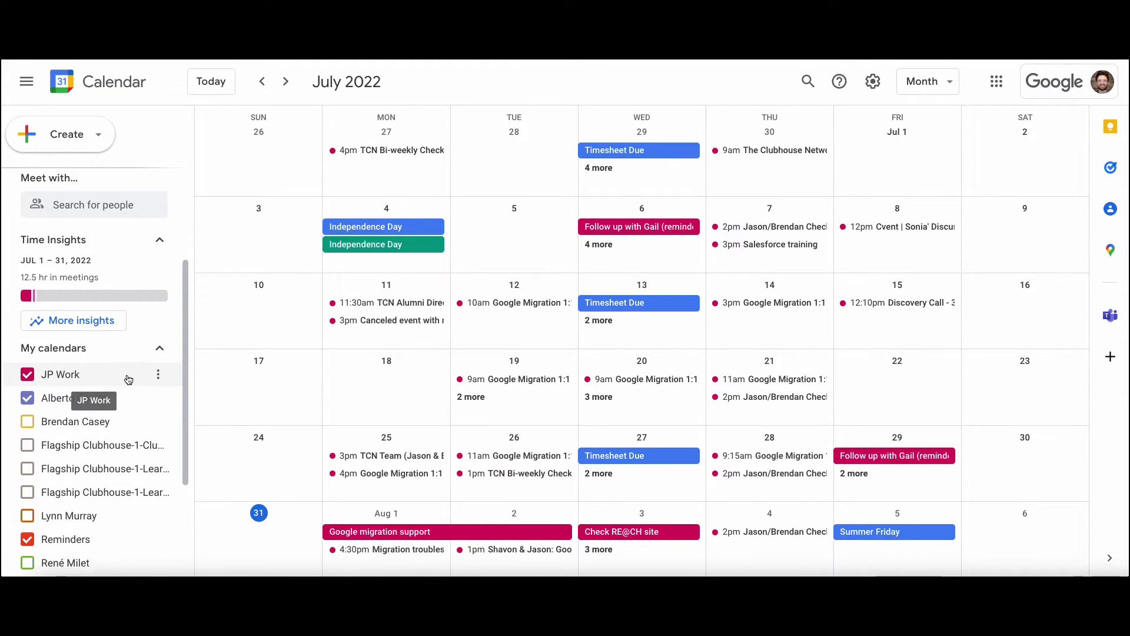
{"action": "scroll", "coordinate": [127, 377], "scroll_direction": "up", "scroll_amount": 3}
{"action": "left_click", "coordinate": [71, 137]}
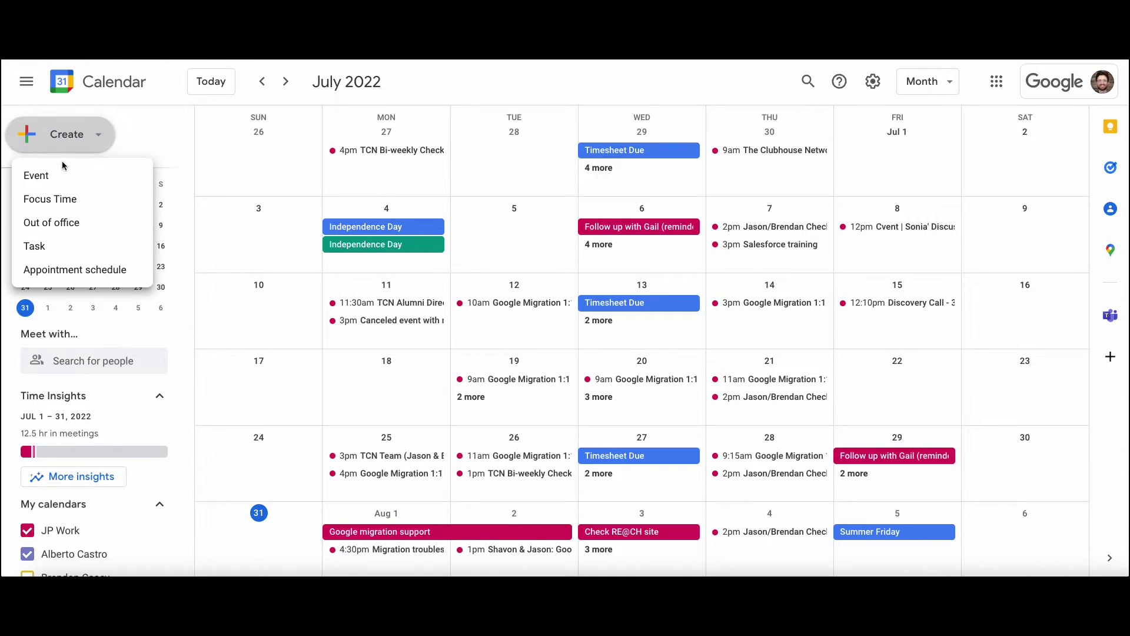
{"action": "left_click", "coordinate": [48, 176]}
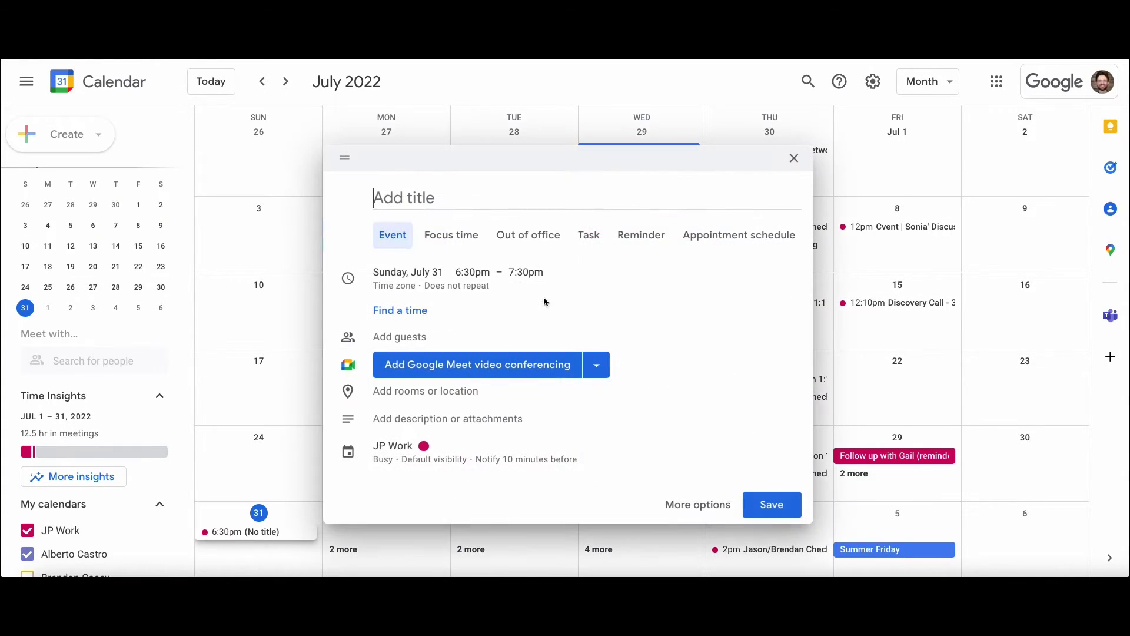
{"action": "left_click", "coordinate": [412, 394]}
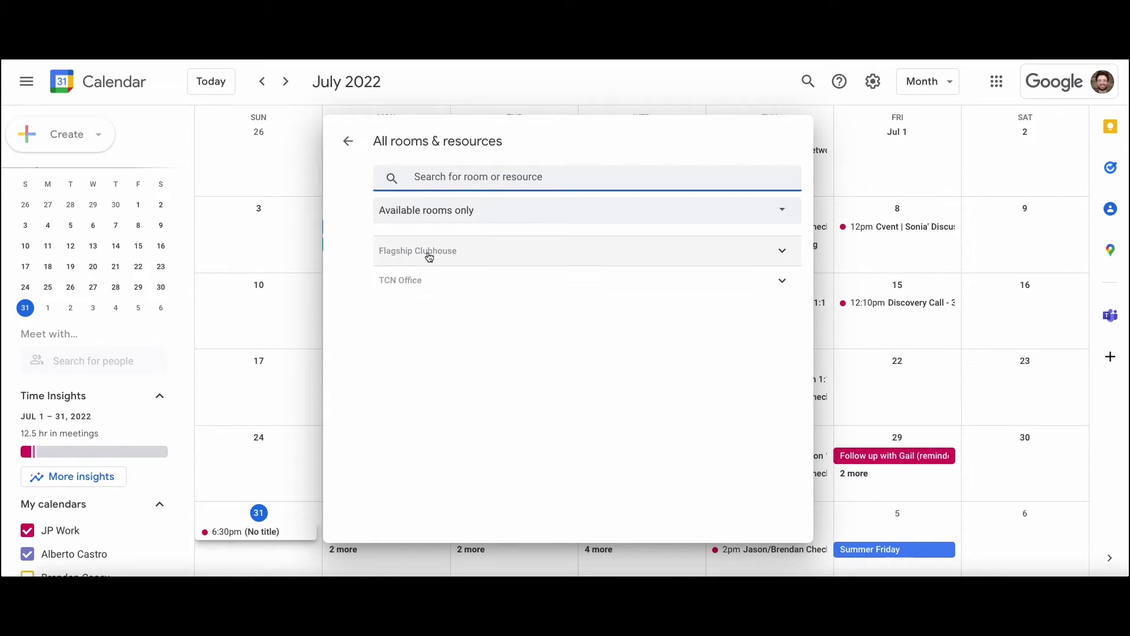
{"action": "left_click", "coordinate": [476, 283]}
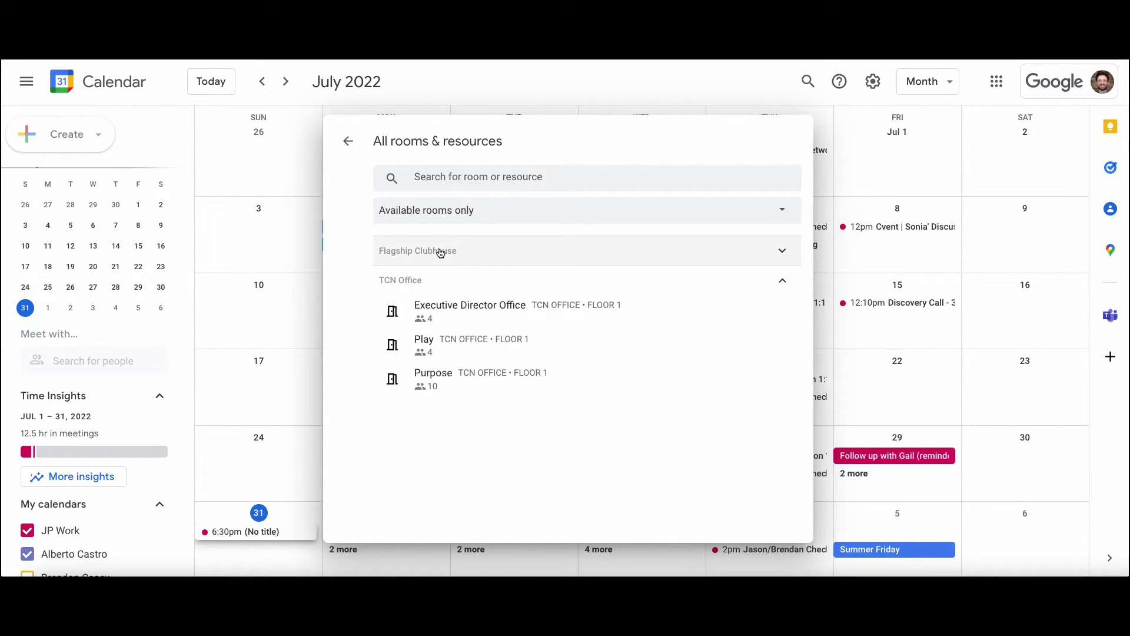
{"action": "left_click", "coordinate": [472, 259]}
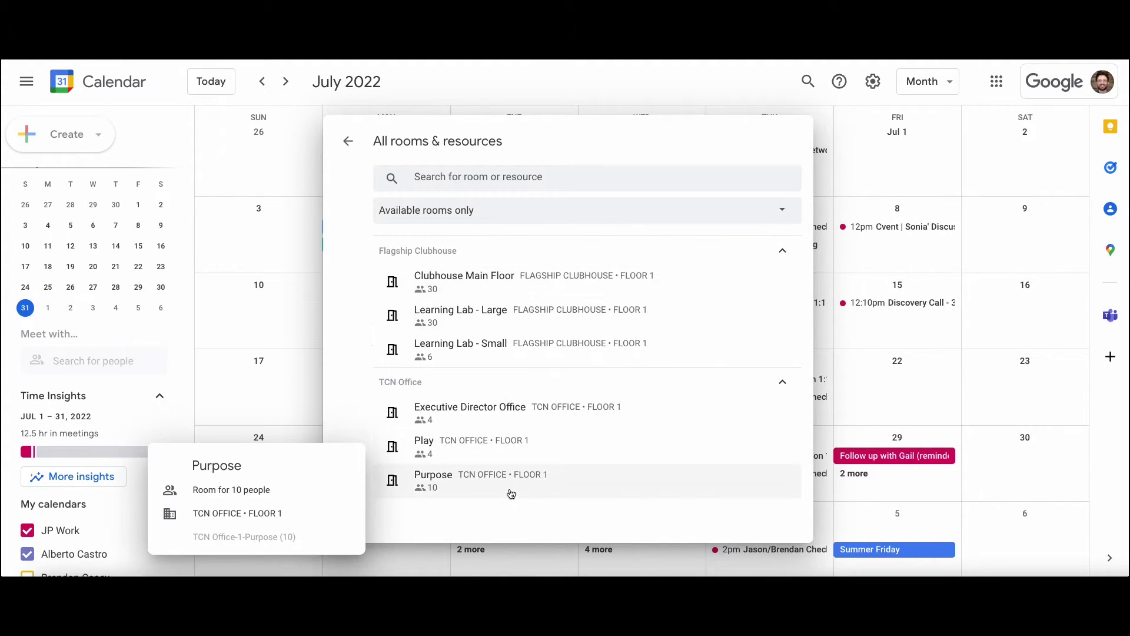
- Review the room details and the room filter, keeping Available rooms only, and close the new event without saving
{"action": "mouse_move", "coordinate": [521, 272]}
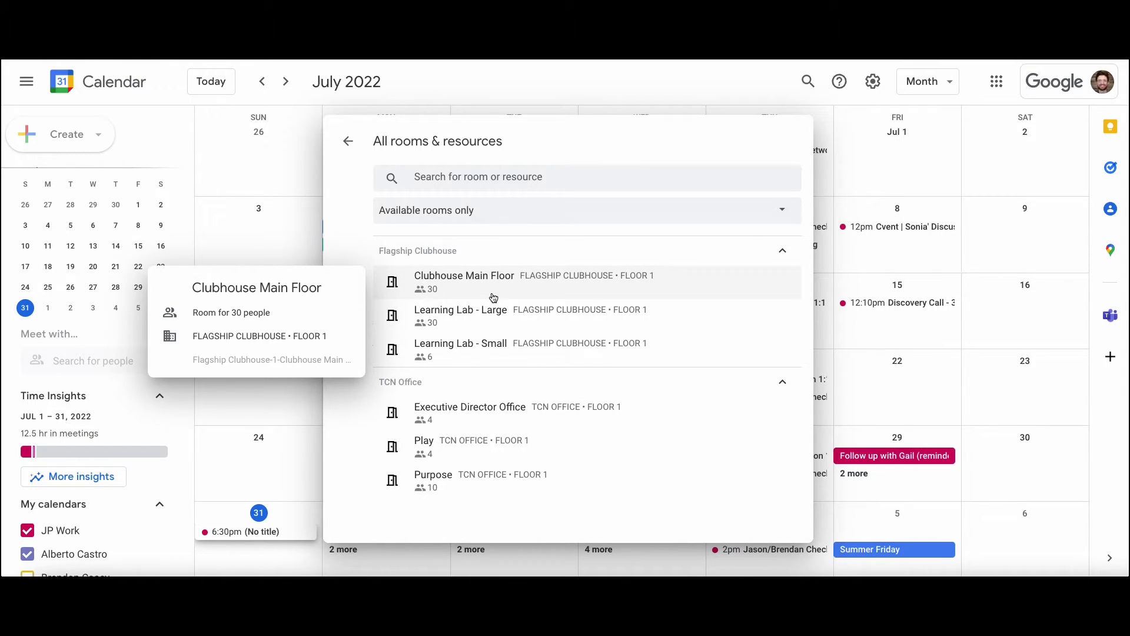
{"action": "mouse_move", "coordinate": [495, 338]}
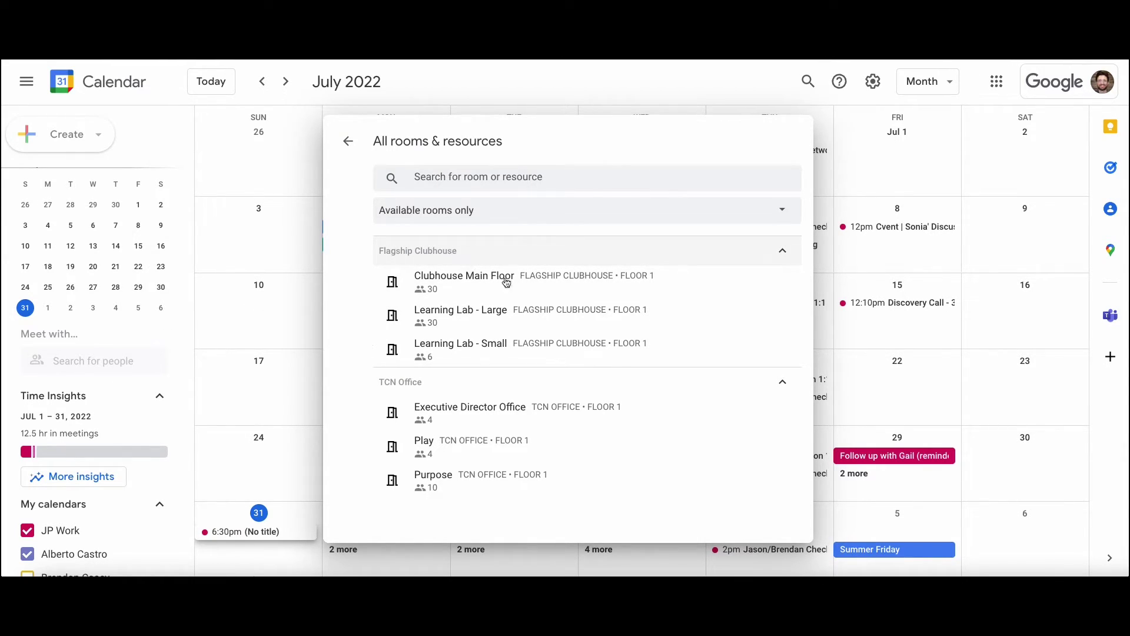
{"action": "mouse_move", "coordinate": [569, 431]}
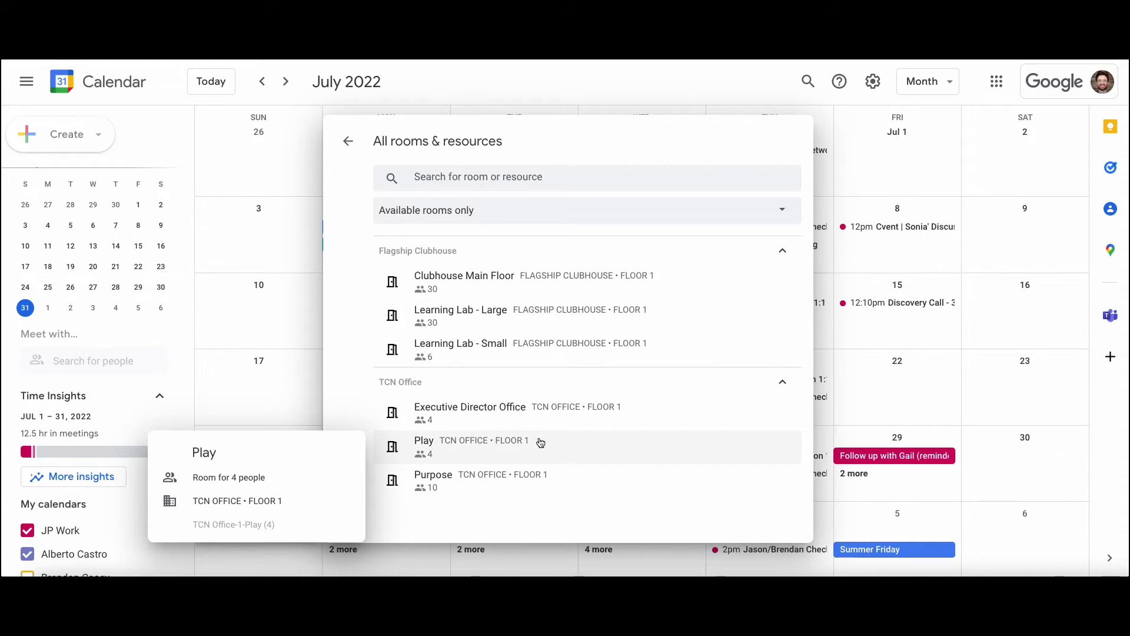
{"action": "left_click", "coordinate": [435, 214]}
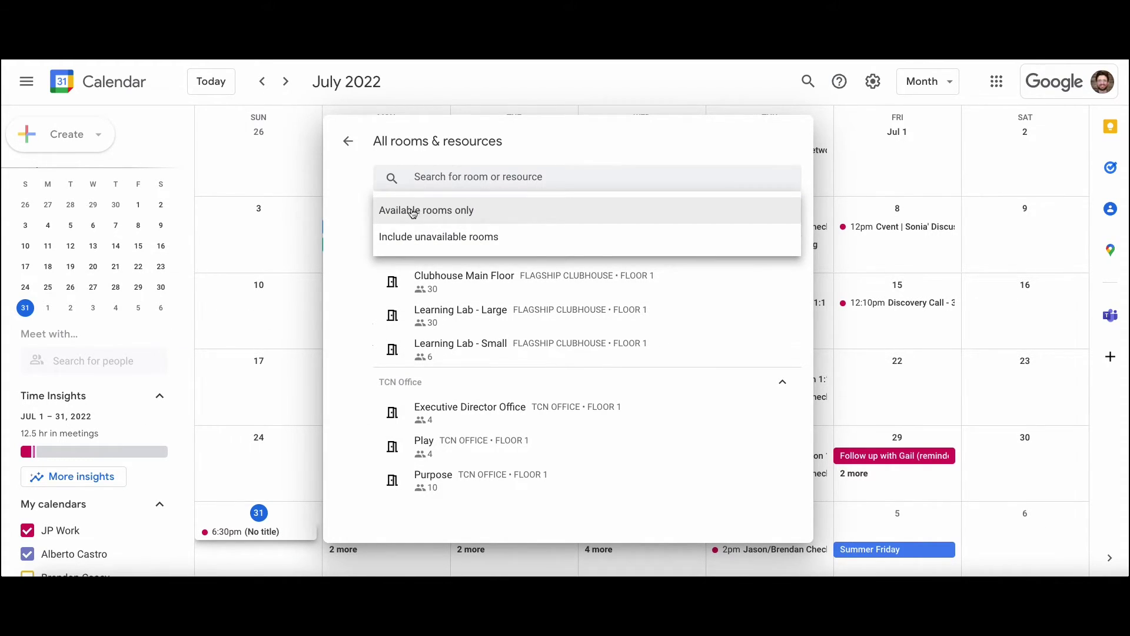
{"action": "left_click", "coordinate": [413, 213]}
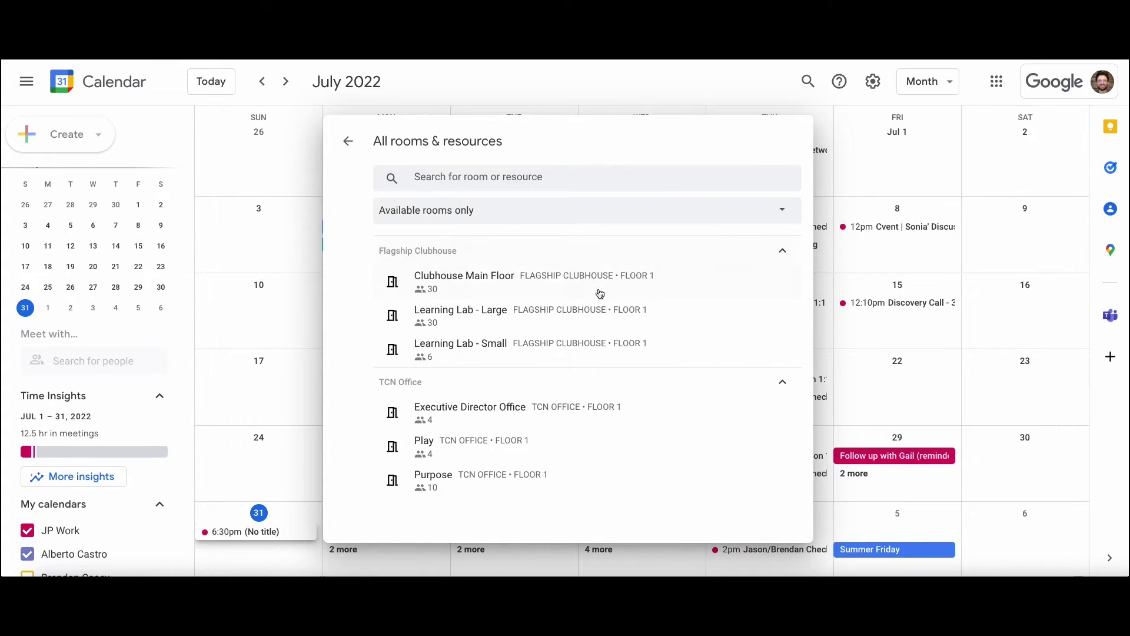
{"action": "mouse_move", "coordinate": [661, 444]}
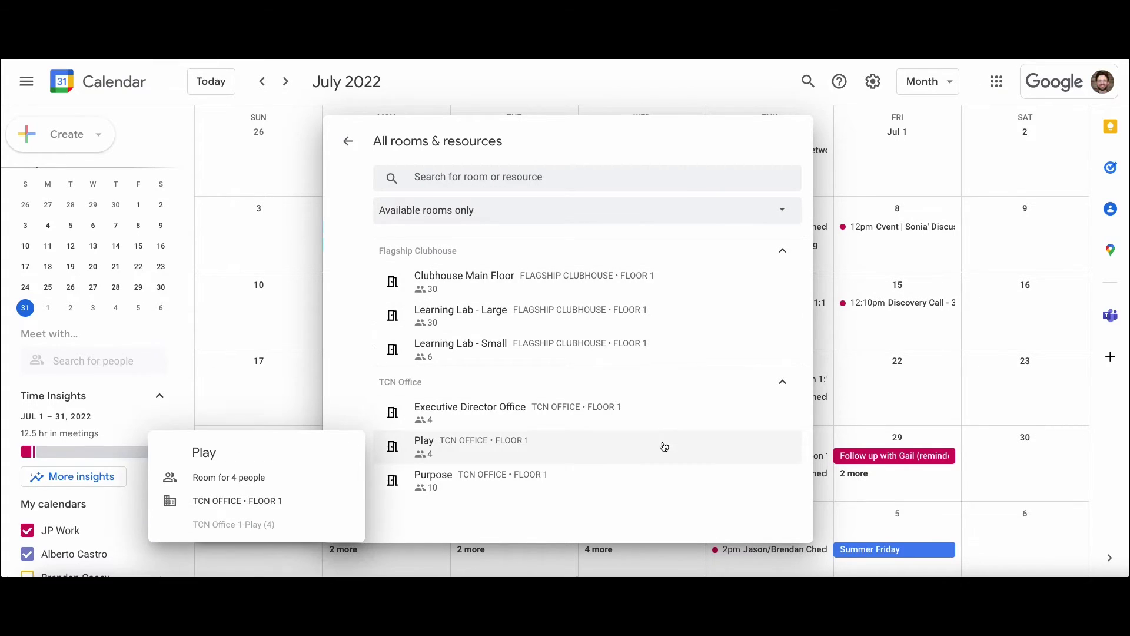
{"action": "left_click", "coordinate": [353, 143]}
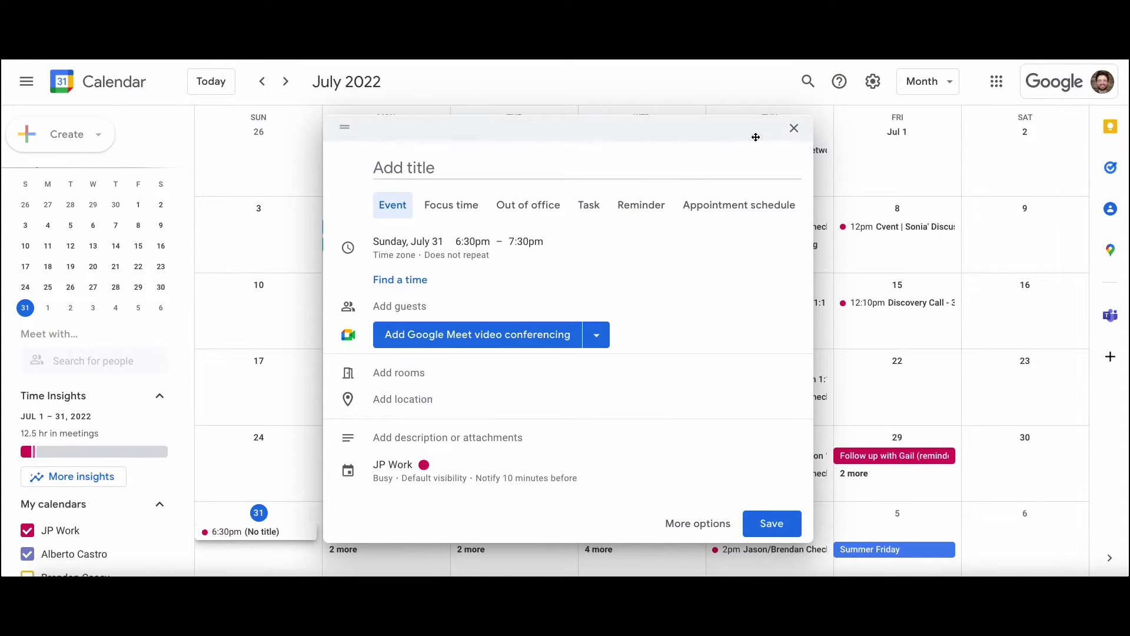
{"action": "left_click", "coordinate": [795, 128]}
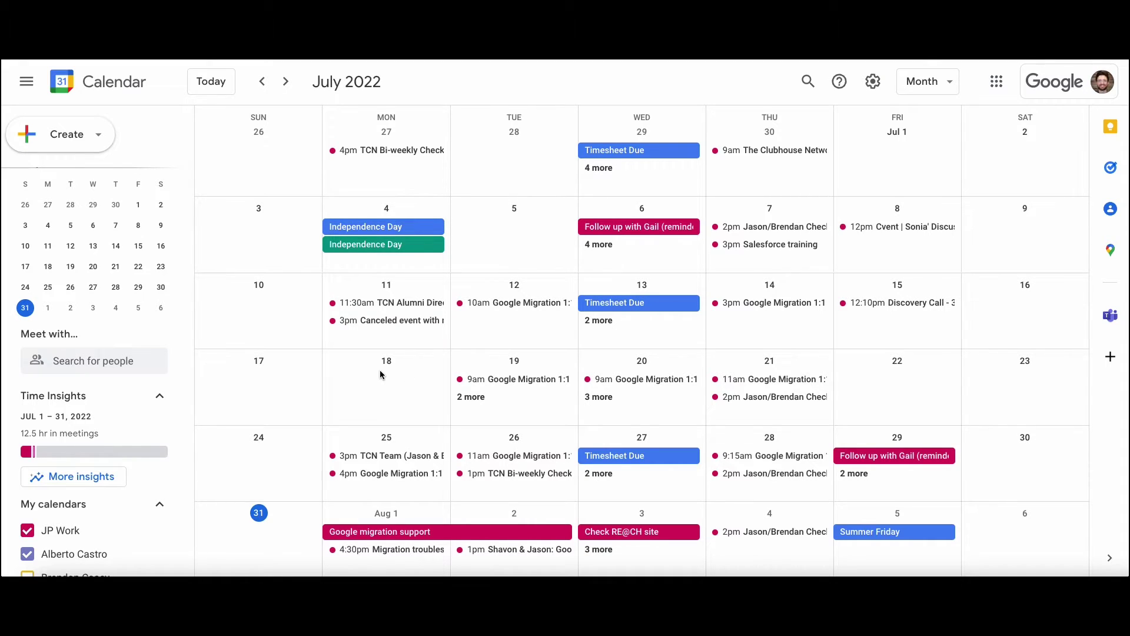
- Unsubscribe from the TCN Office-1-Executive Director Office (4) room calendar in My calendars
{"action": "mouse_move", "coordinate": [158, 451]}
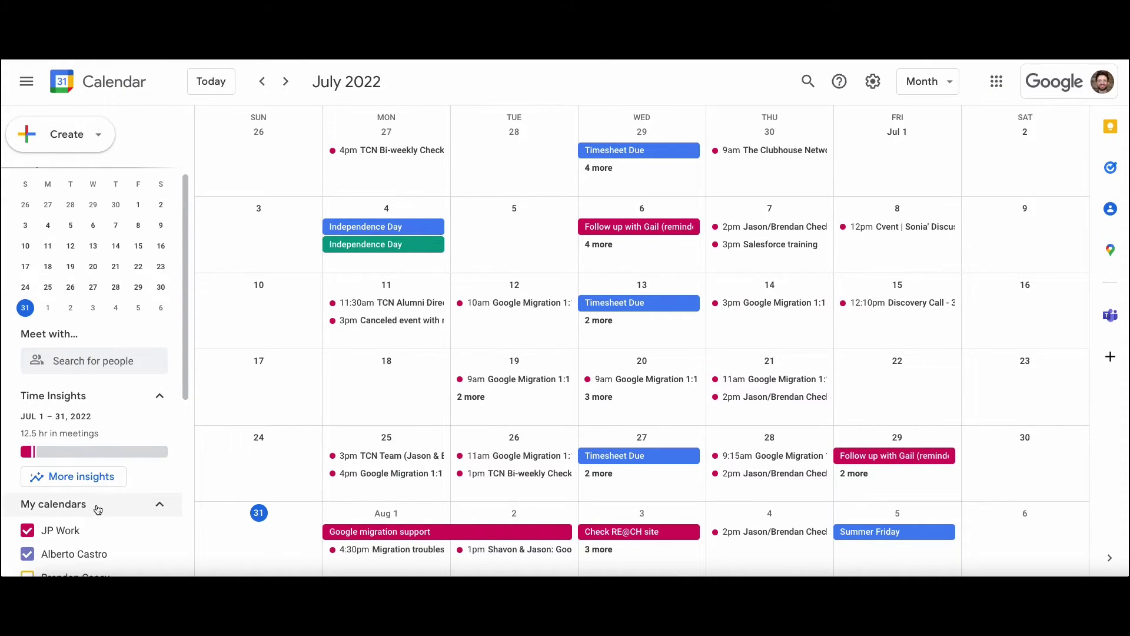
{"action": "scroll", "coordinate": [100, 516], "scroll_direction": "down", "scroll_amount": 3}
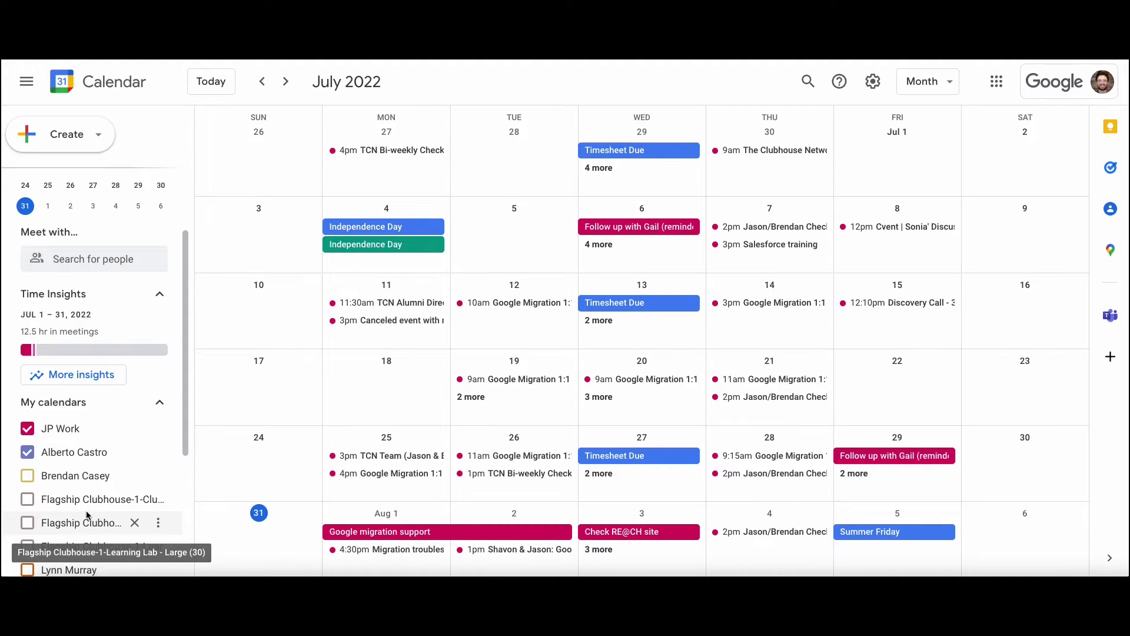
{"action": "scroll", "coordinate": [98, 510], "scroll_direction": "down", "scroll_amount": 6}
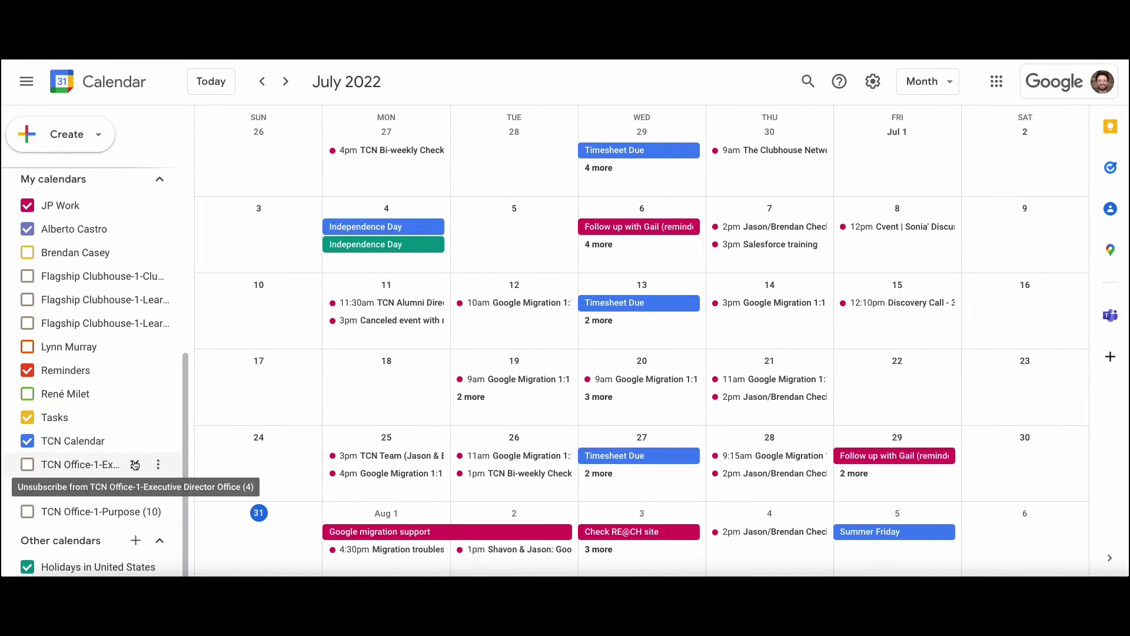
{"action": "left_click", "coordinate": [135, 466]}
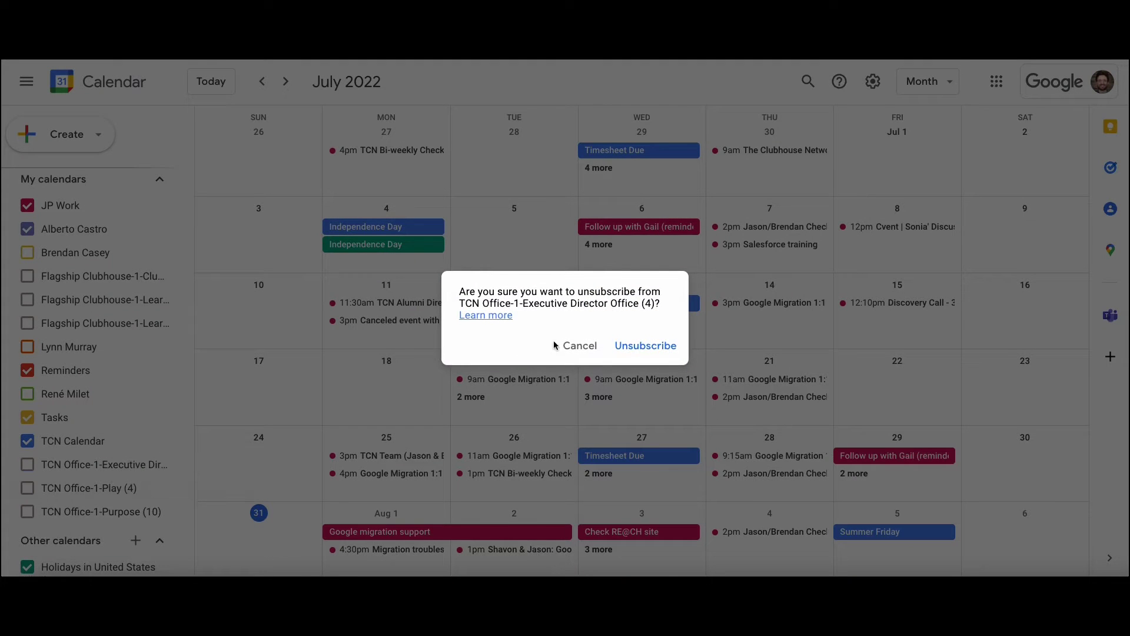
{"action": "left_click", "coordinate": [664, 346]}
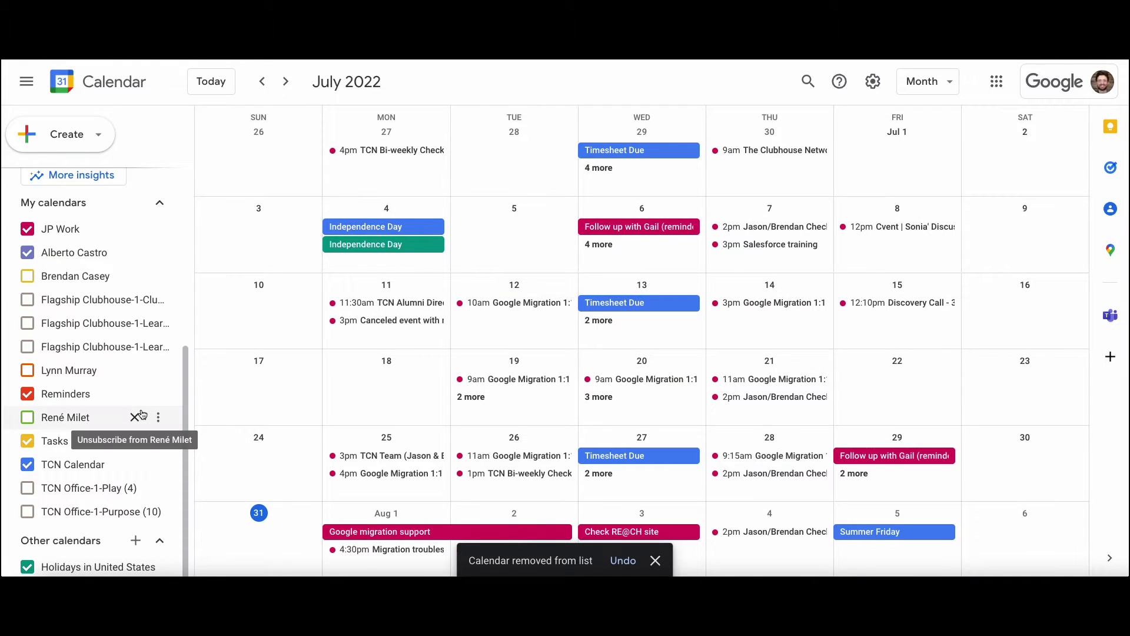
- Browse the Flagship Clubhouse and TCN Office resources and add the TCN Office-1-Executive Director Office (4) calendar
{"action": "scroll", "coordinate": [131, 411], "scroll_direction": "down", "scroll_amount": 1}
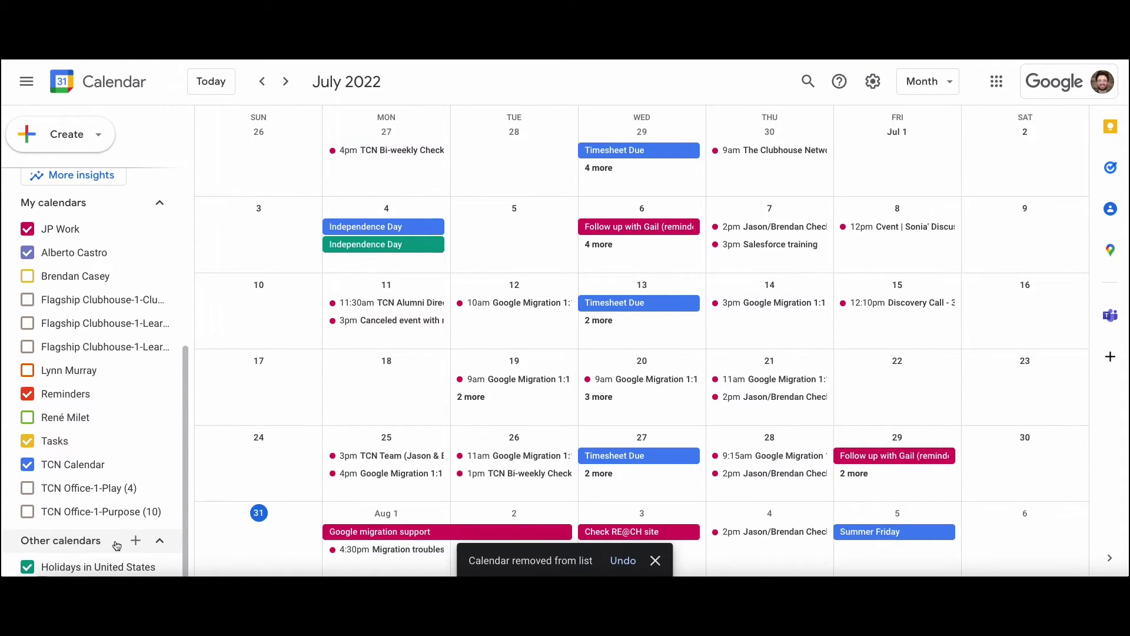
{"action": "left_click", "coordinate": [136, 540]}
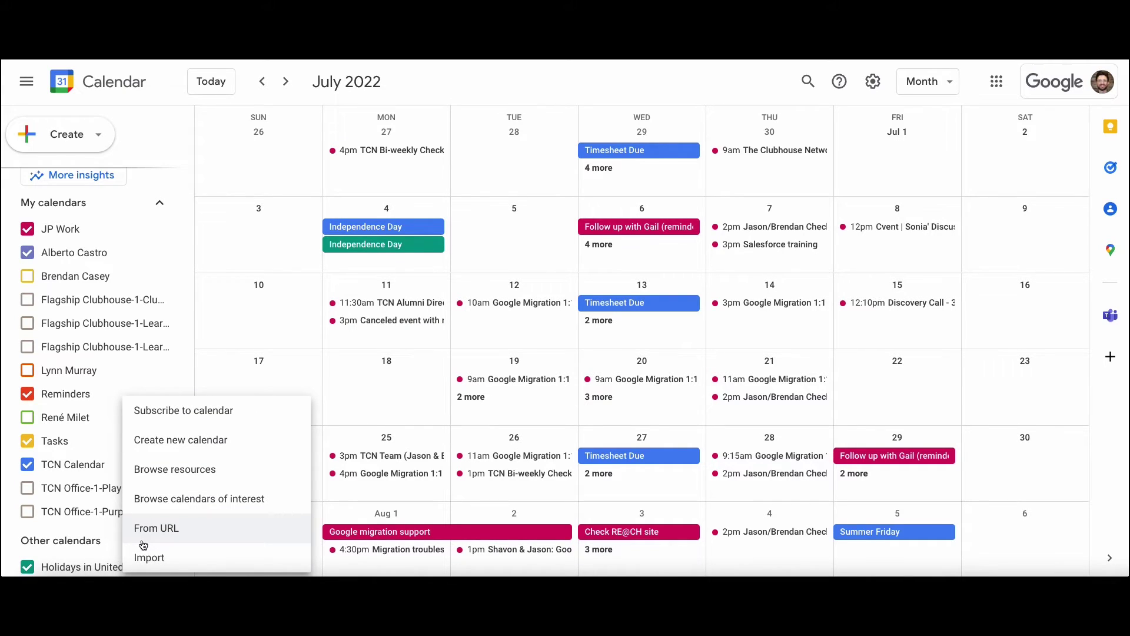
{"action": "left_click", "coordinate": [173, 474]}
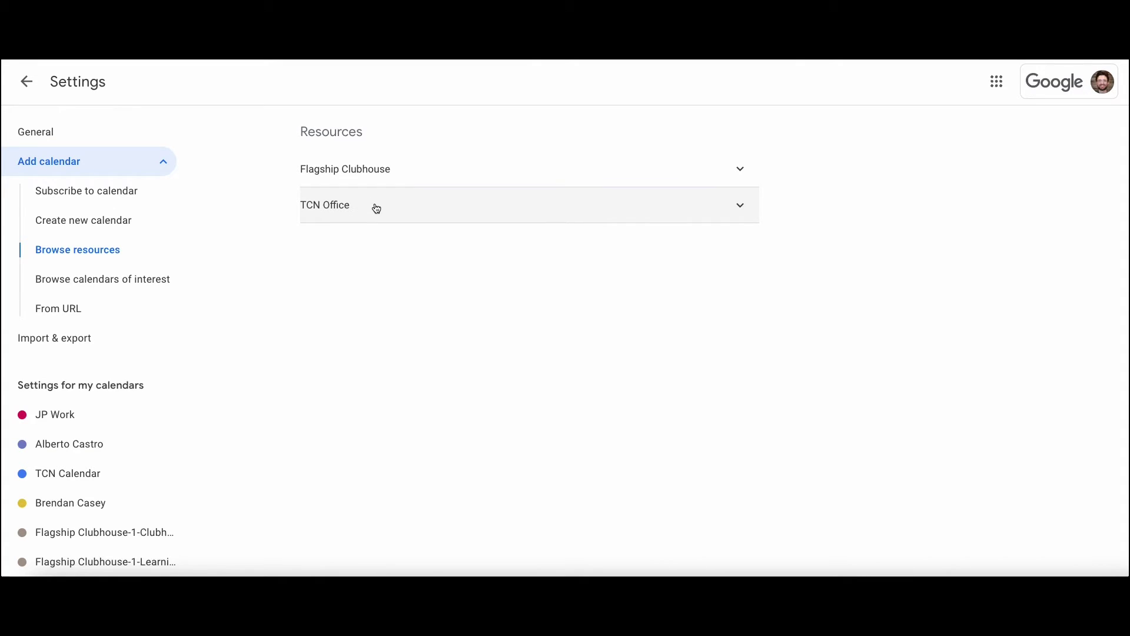
{"action": "left_click", "coordinate": [351, 210]}
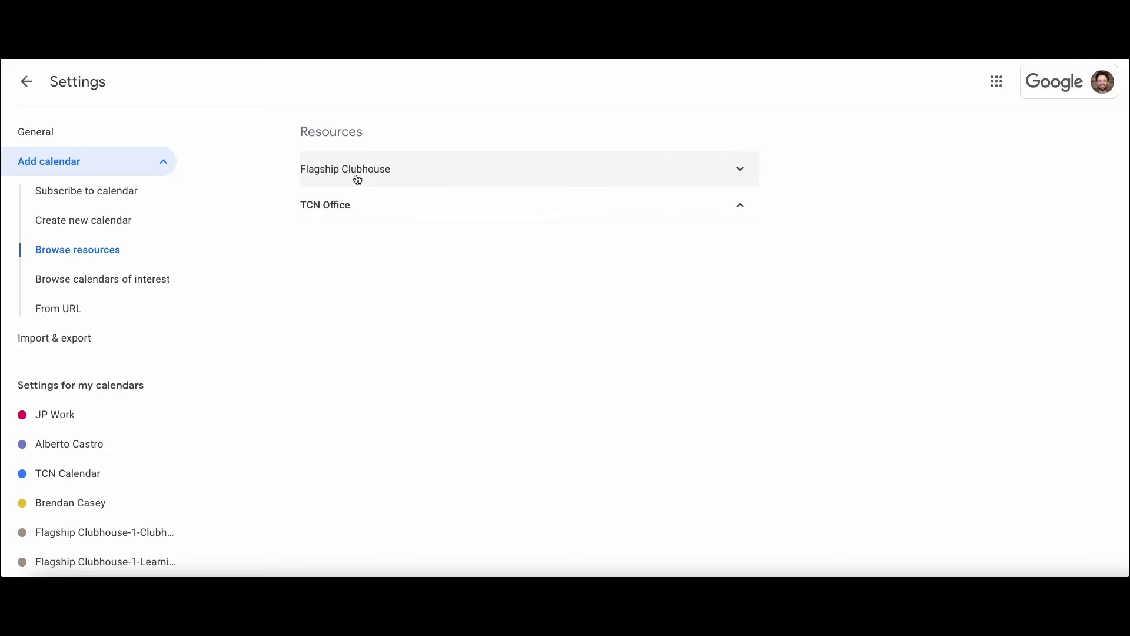
{"action": "left_click", "coordinate": [361, 170]}
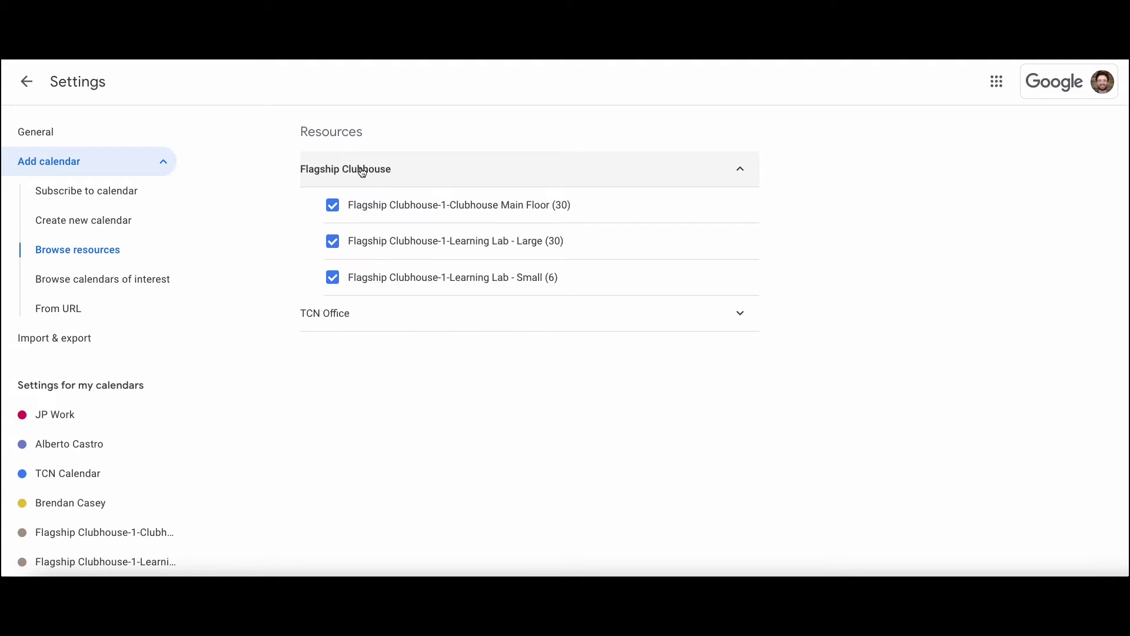
{"action": "left_click", "coordinate": [383, 324]}
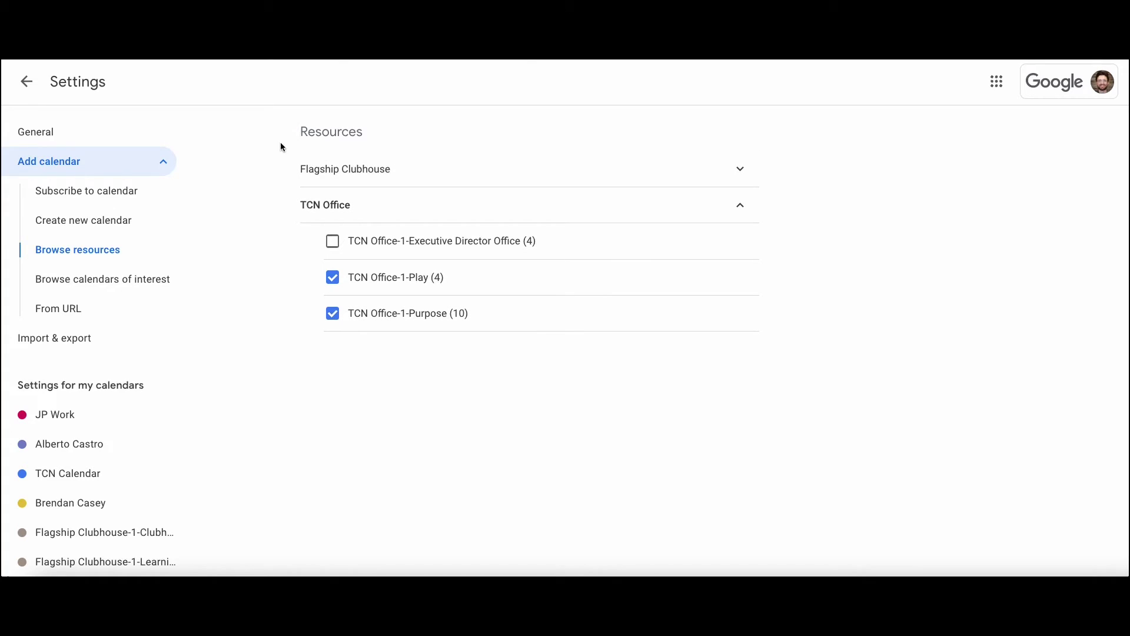
{"action": "left_click", "coordinate": [332, 244]}
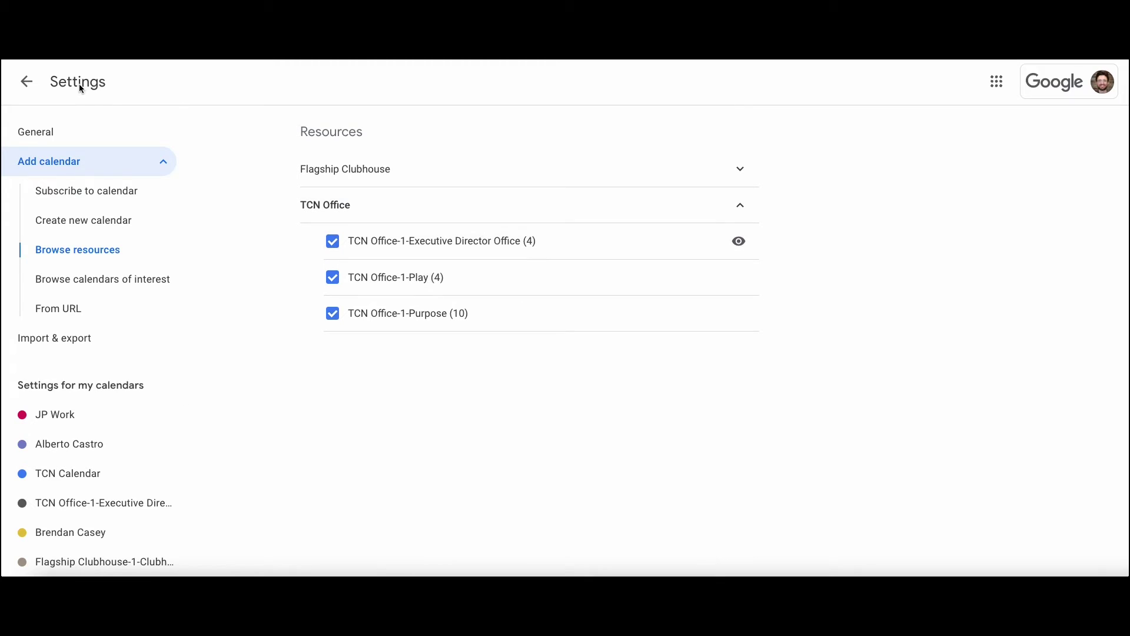
- Return to the month view and hide the TCN Office-1-Executive Director Office (4) calendar's events
{"action": "left_click", "coordinate": [31, 84]}
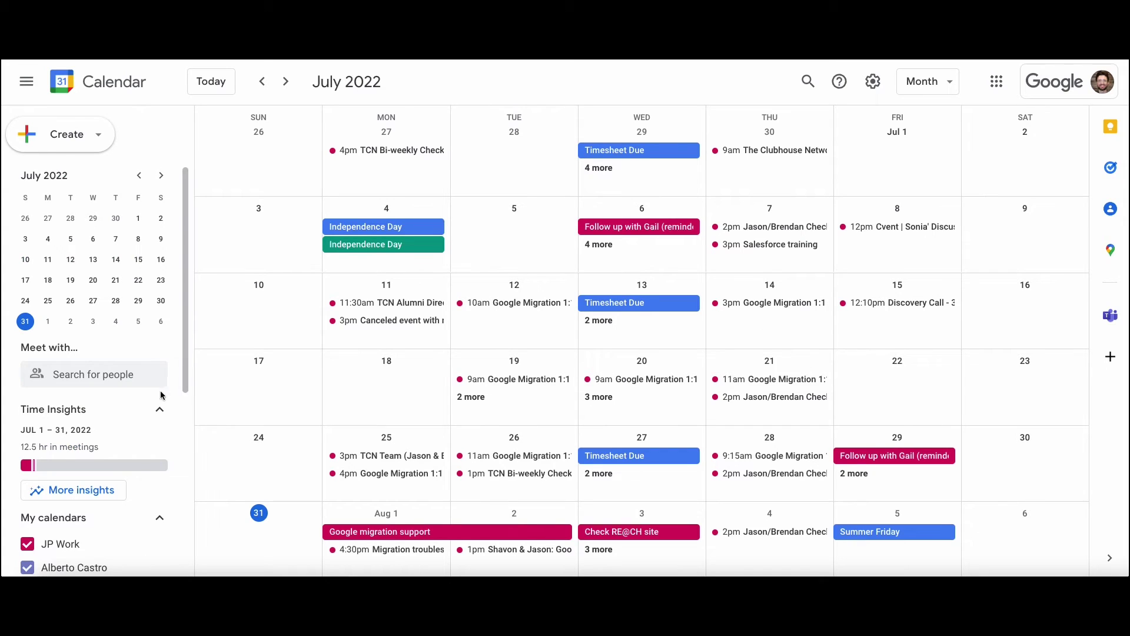
{"action": "scroll", "coordinate": [131, 444], "scroll_direction": "down", "scroll_amount": 5}
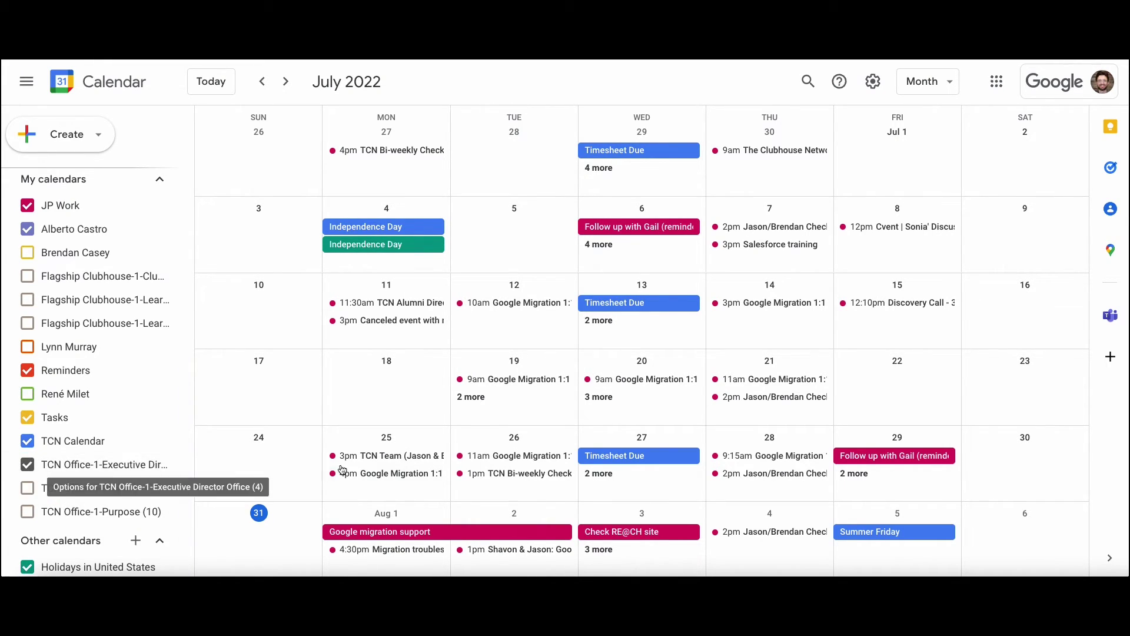
{"action": "left_click", "coordinate": [28, 468]}
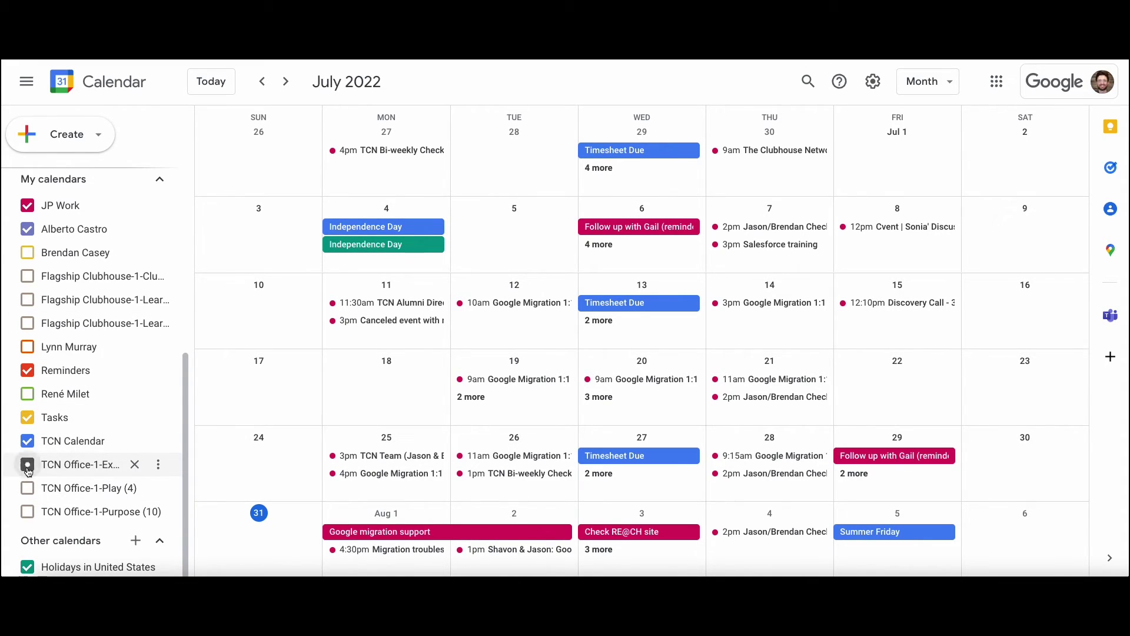